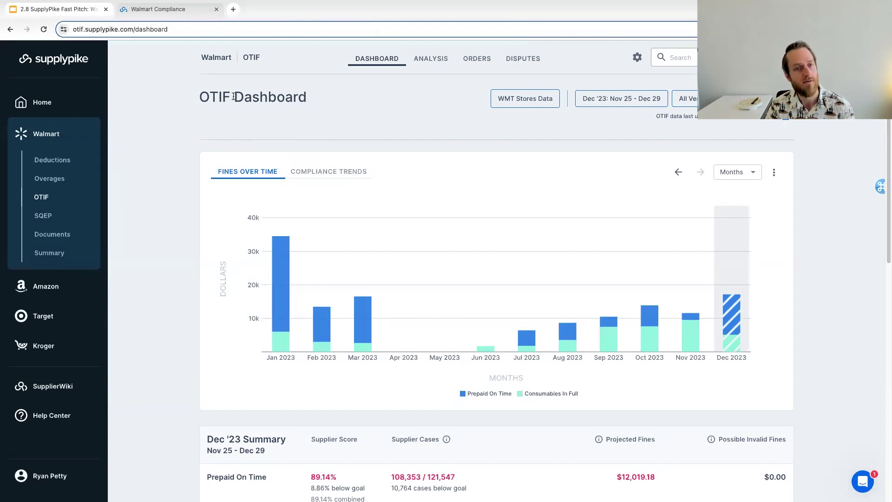
pyautogui.click(525, 103)
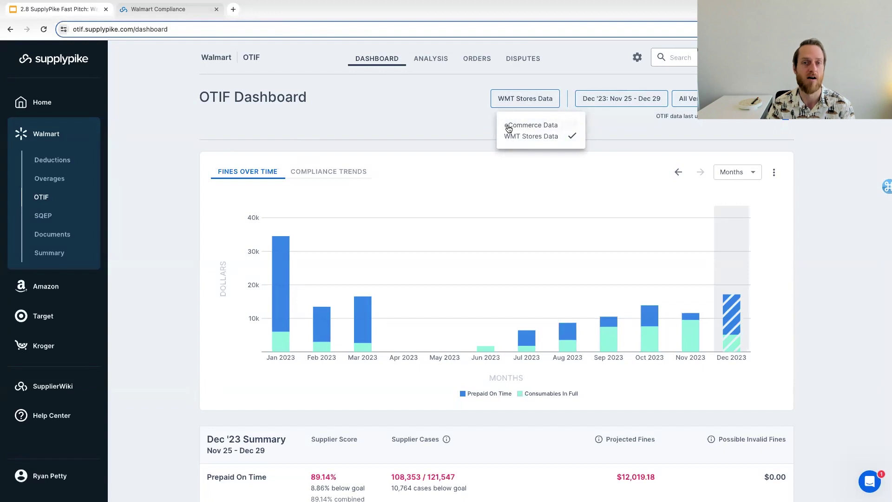
pyautogui.click(442, 119)
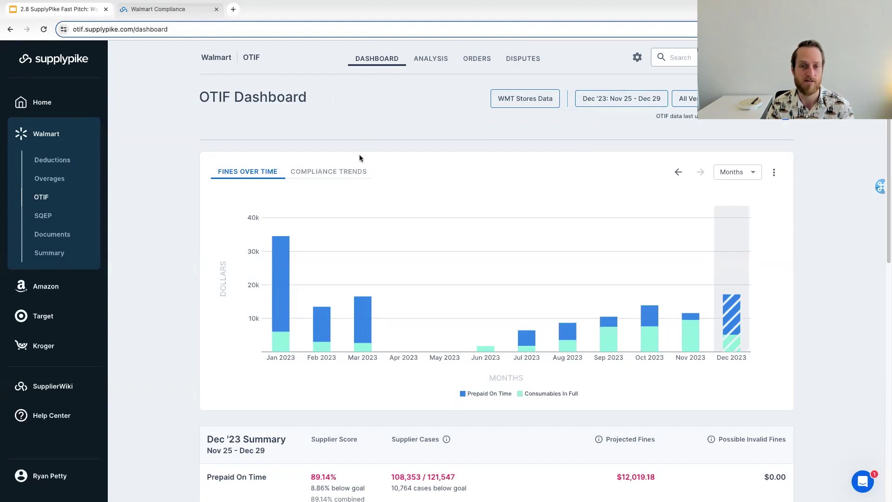
pyautogui.scroll(-1, 360, 157)
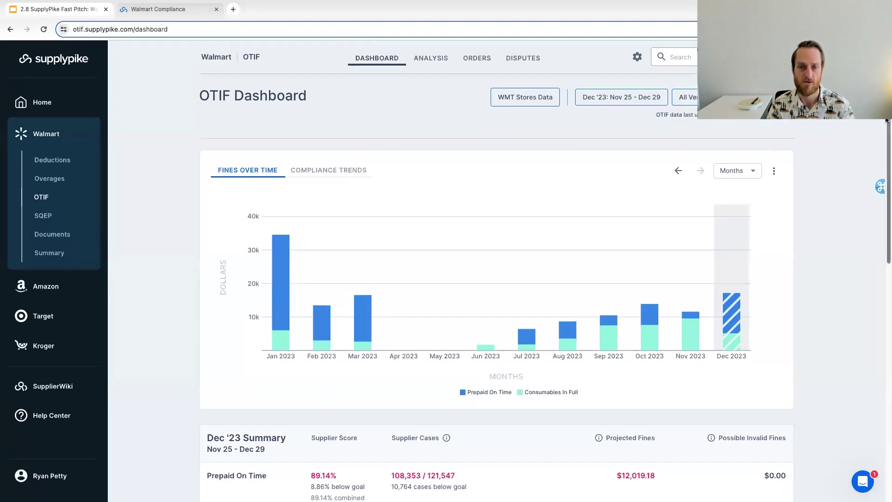
pyautogui.scroll(-2, 887, 126)
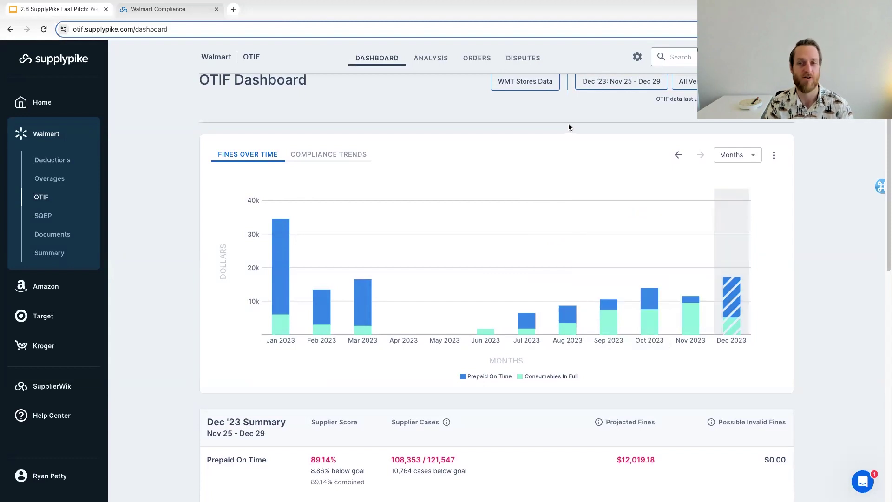
# Switch the chart to Compliance Trends, check its export menu, and open the Walmart Calendar
pyautogui.click(370, 154)
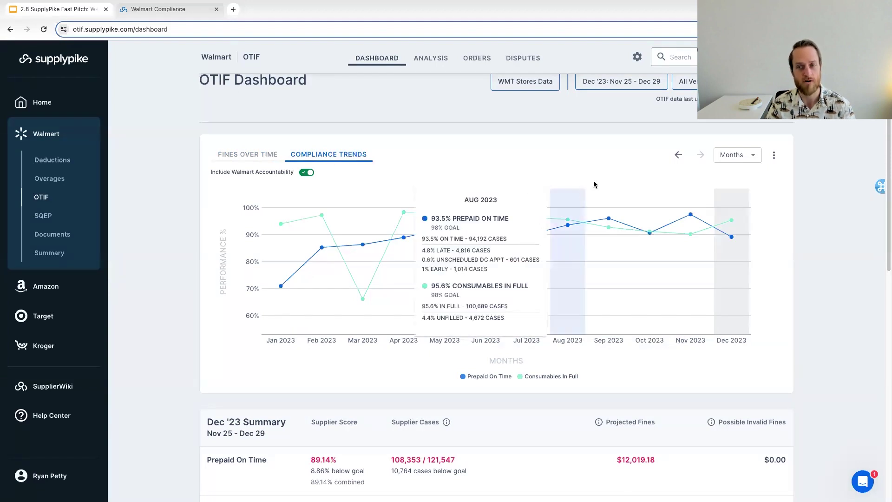
pyautogui.click(774, 155)
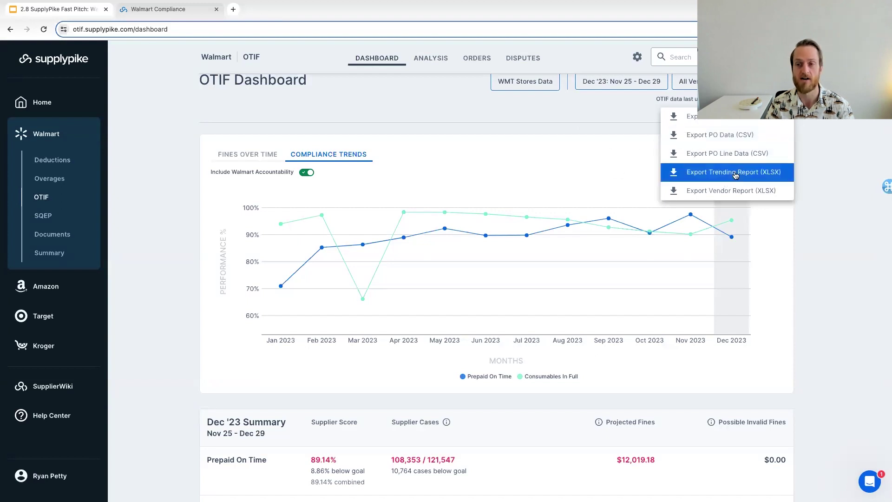
pyautogui.click(597, 146)
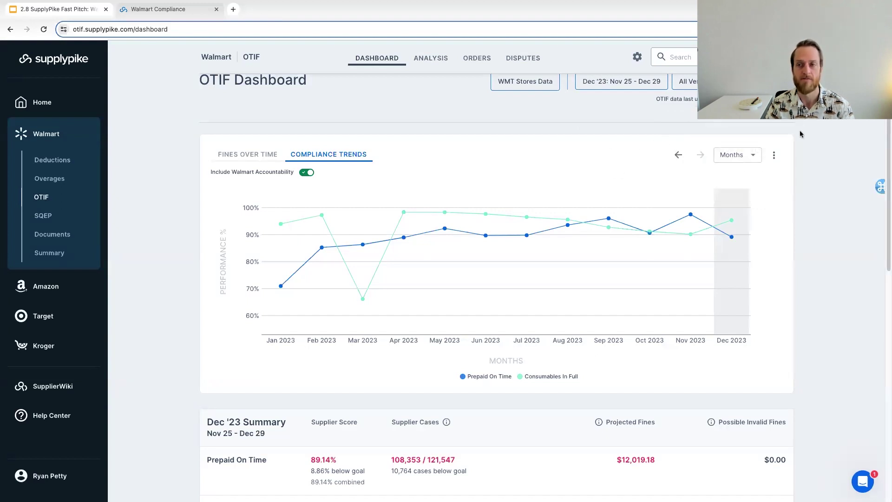
pyautogui.click(781, 82)
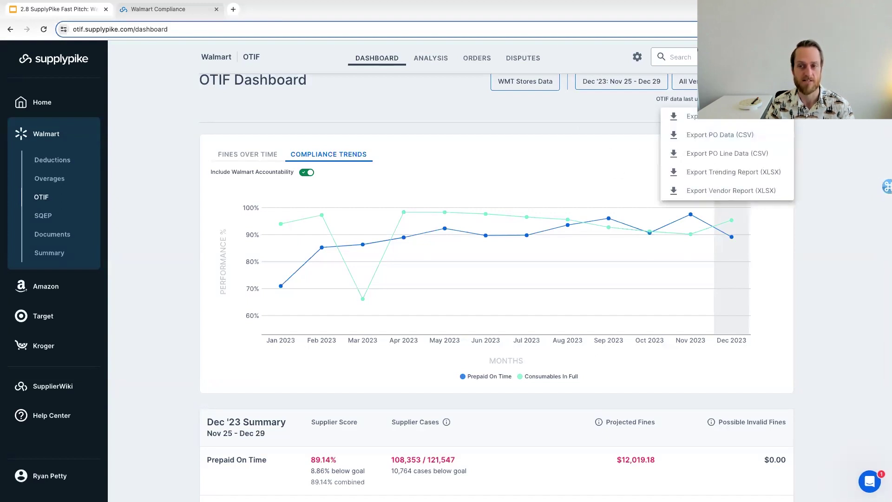
pyautogui.click(584, 131)
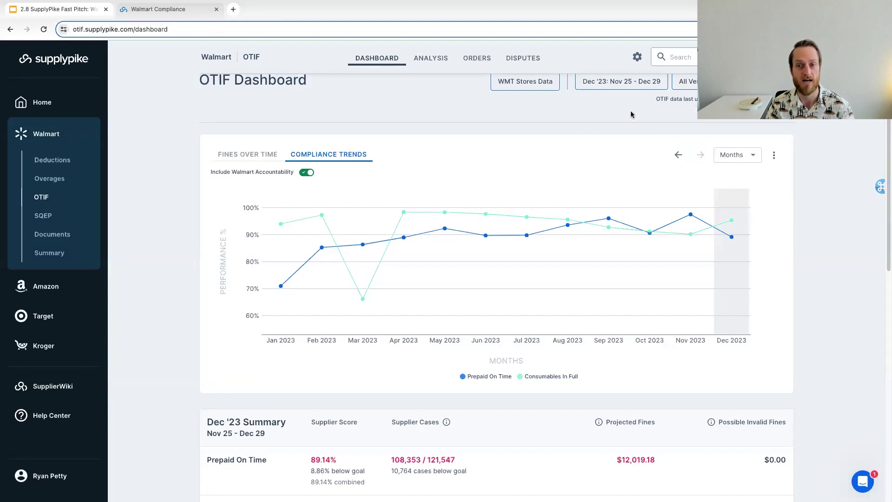
pyautogui.click(633, 86)
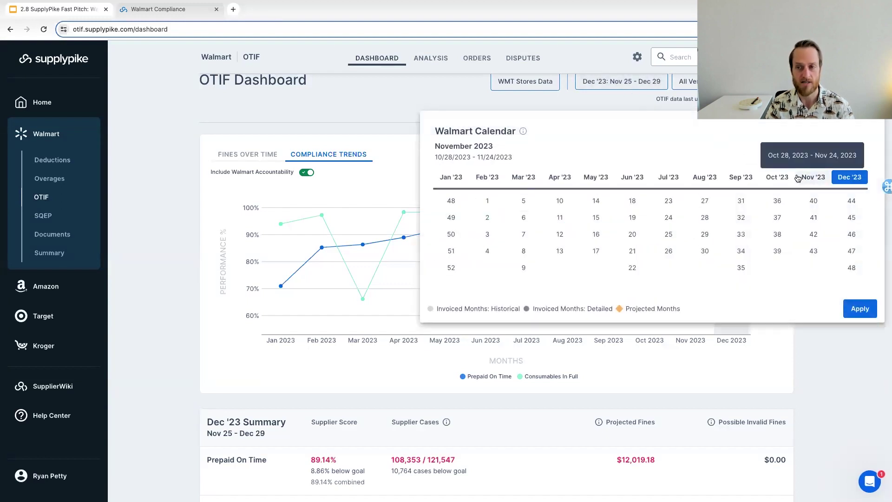
# Set the dashboard period to Dec '23 only (Nov 25 – Dec 29) and apply it
pyautogui.click(782, 178)
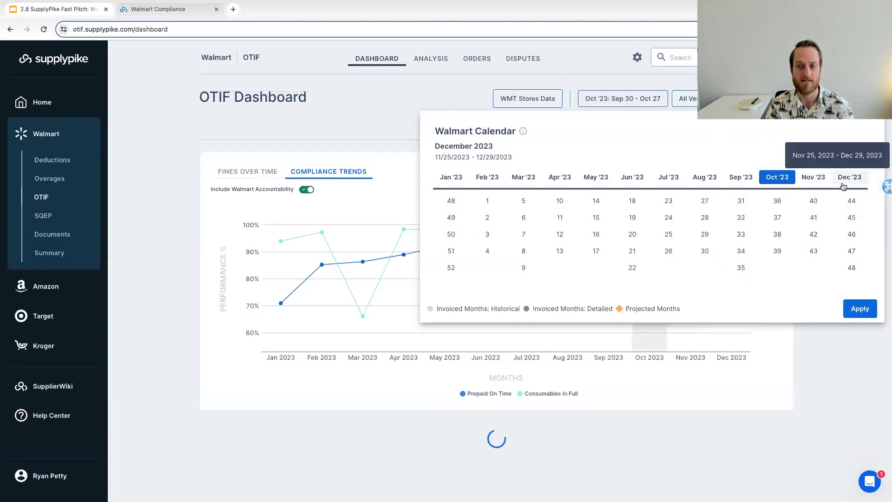
pyautogui.keyDown('shift'); pyautogui.click(844, 185); pyautogui.keyUp('shift')
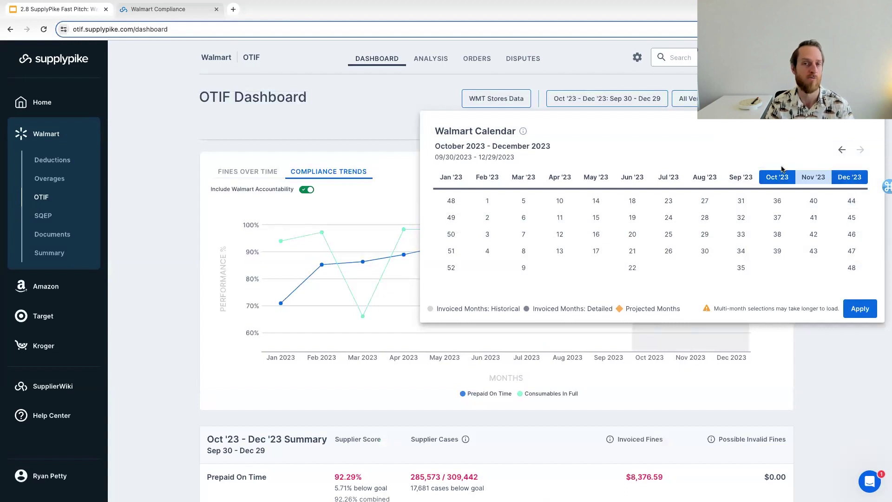
pyautogui.click(849, 178)
pyautogui.click(860, 311)
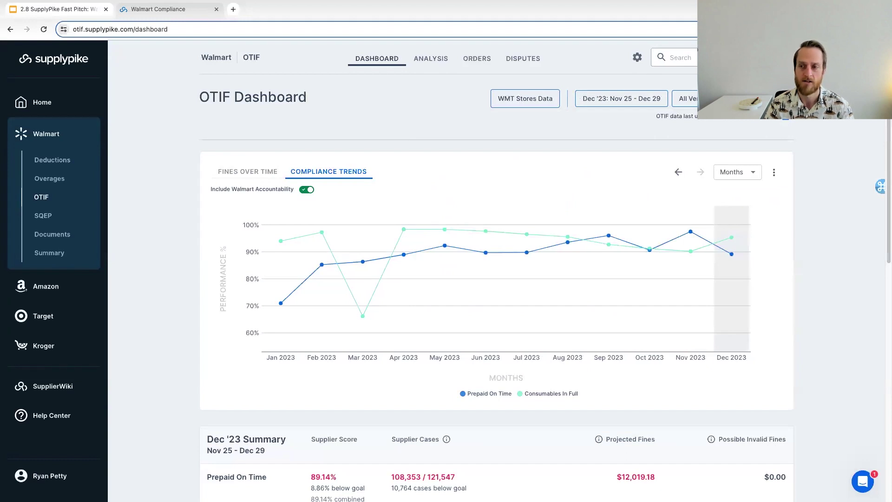
pyautogui.scroll(-1, 887, 182)
pyautogui.scroll(-3, 886, 182)
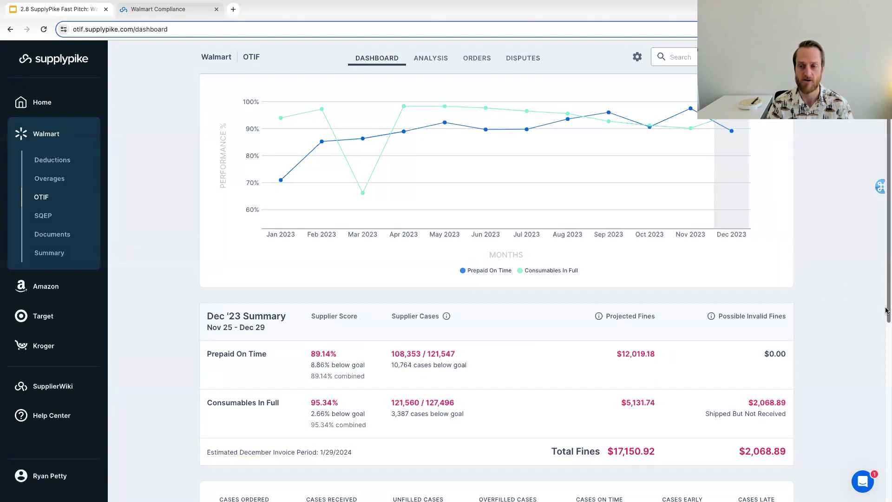
pyautogui.scroll(-2, 497, 251)
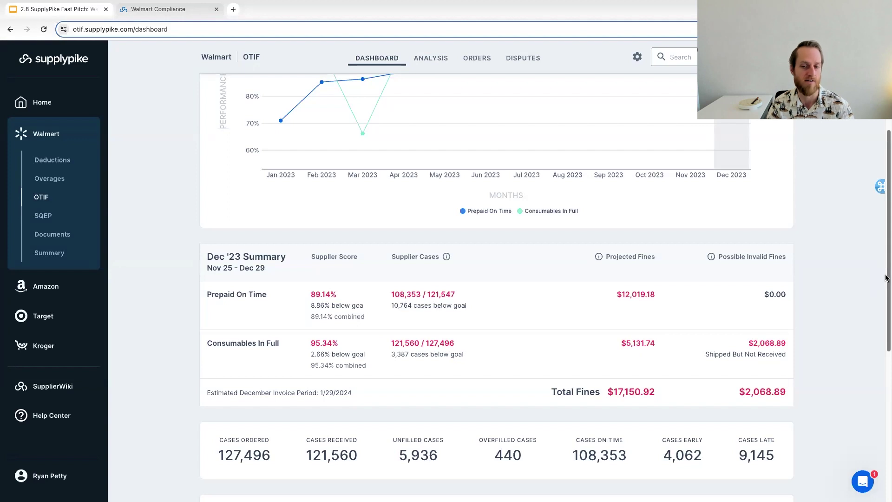
pyautogui.moveTo(887, 277); pyautogui.dragTo(886, 389)
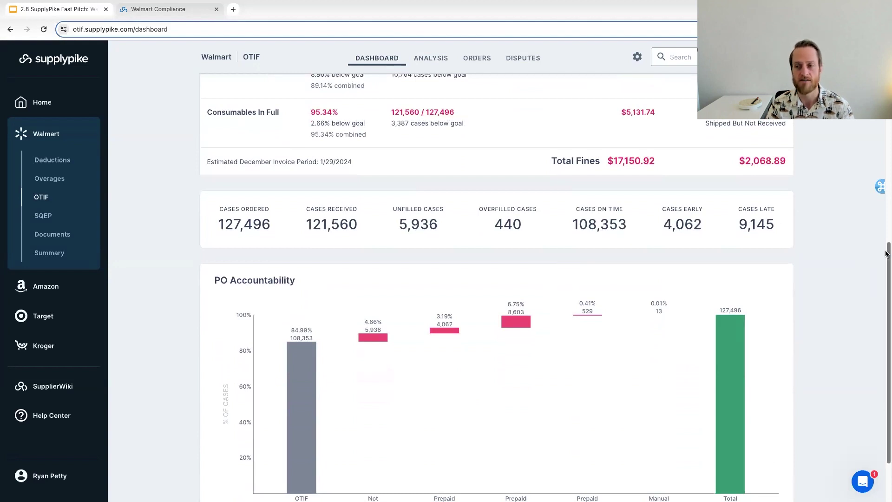
pyautogui.scroll(-1, 887, 253)
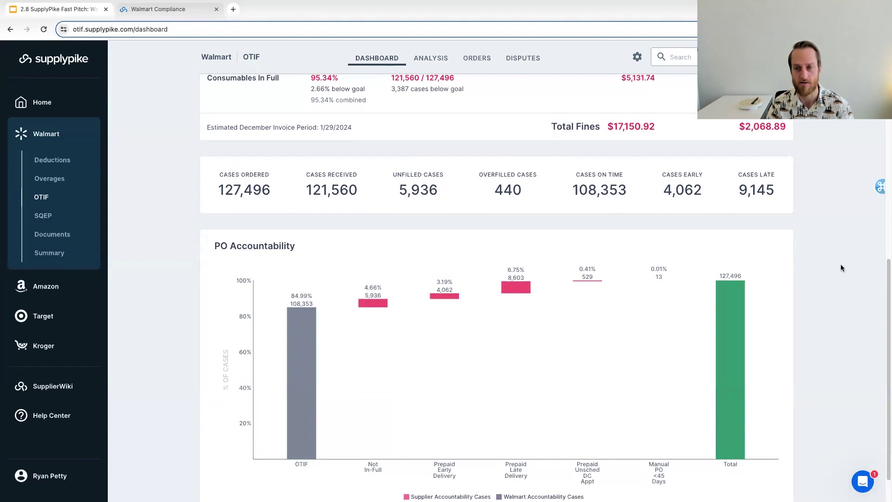
pyautogui.moveTo(886, 277); pyautogui.dragTo(887, 124)
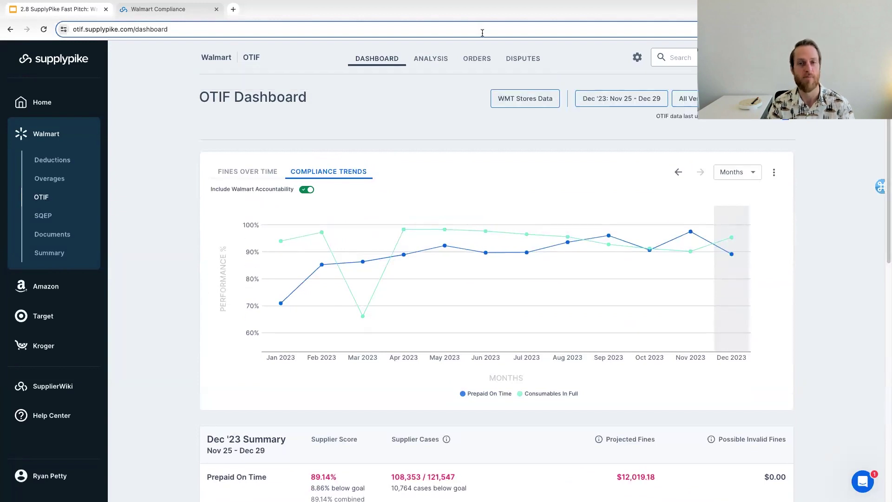
# Show the Fines Over Time chart, leaving the All Vendors filter unchanged
pyautogui.click(250, 171)
pyautogui.click(681, 98)
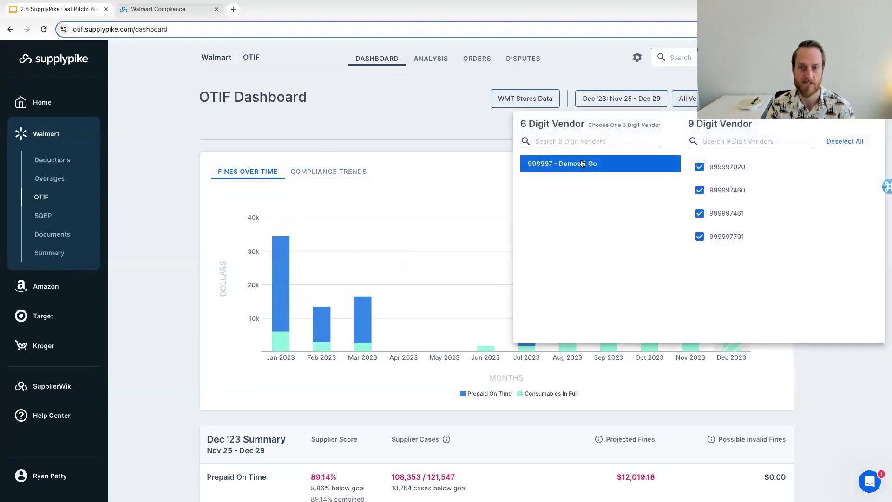
pyautogui.click(377, 84)
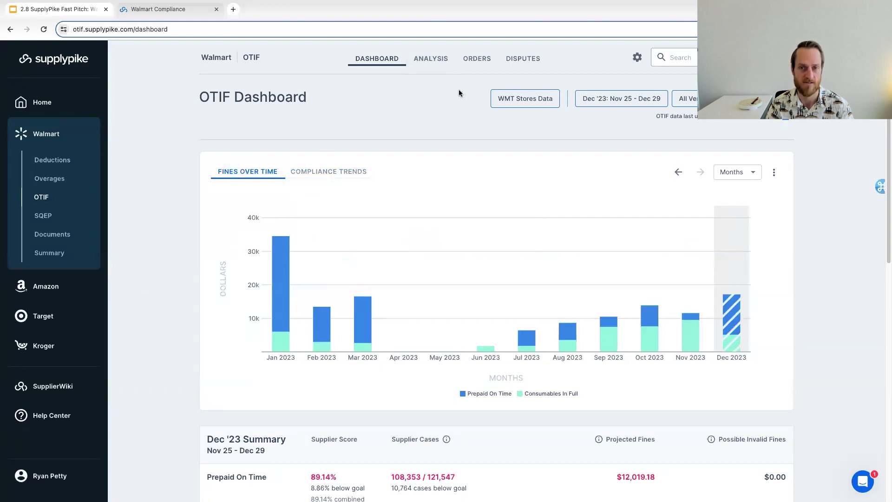
# Go to the Orders page and scroll through the 95 non-compliant purchase orders
pyautogui.click(476, 63)
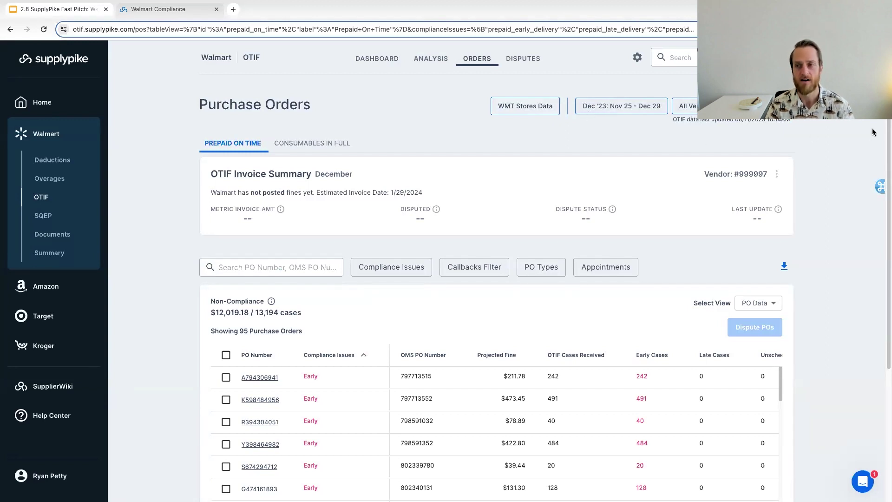
pyautogui.scroll(-3, 885, 139)
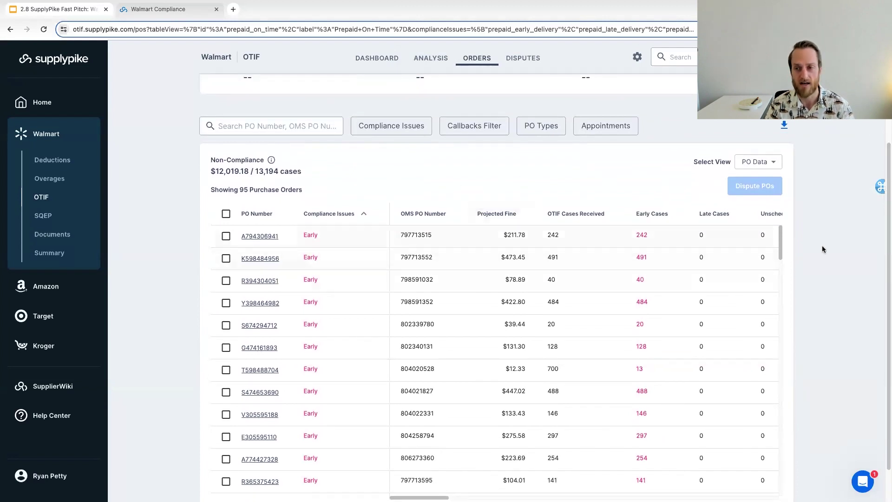
pyautogui.scroll(-1, 883, 251)
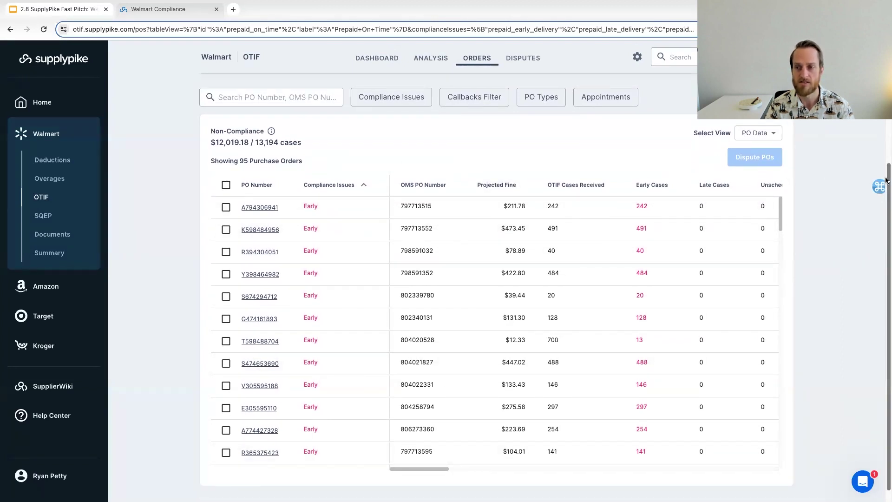
pyautogui.scroll(3, 881, 186)
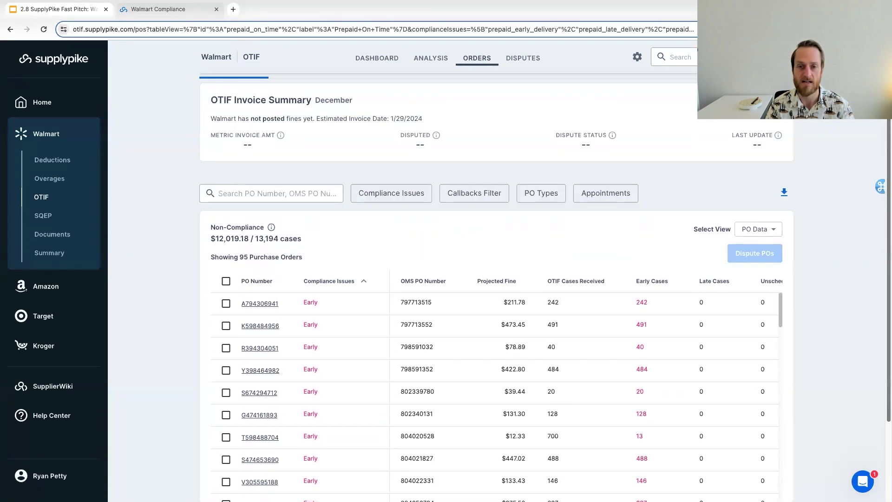
# Switch to the Not In Full orders (367 POs) and scroll down and across the table's columns
pyautogui.click(303, 78)
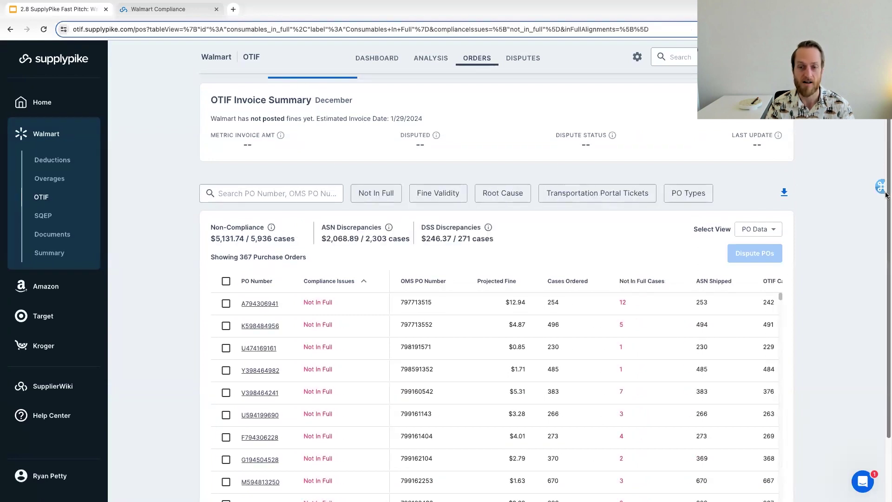
pyautogui.scroll(-1, 886, 195)
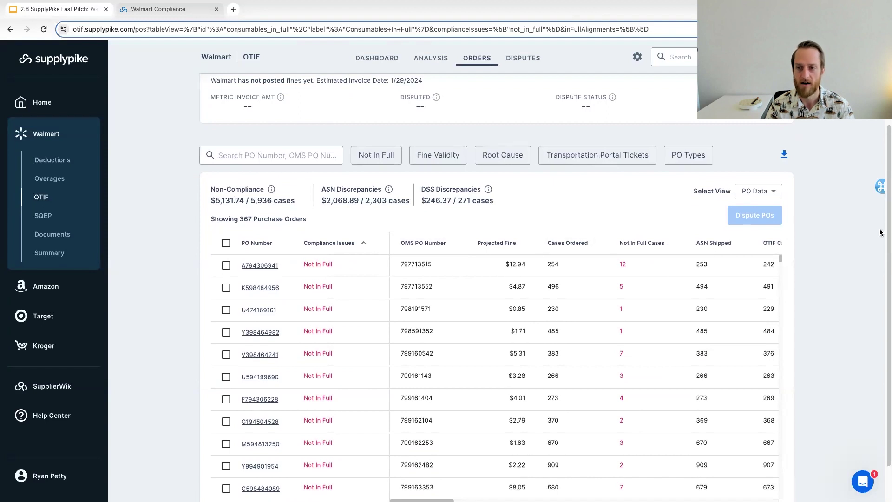
pyautogui.scroll(-1, 881, 232)
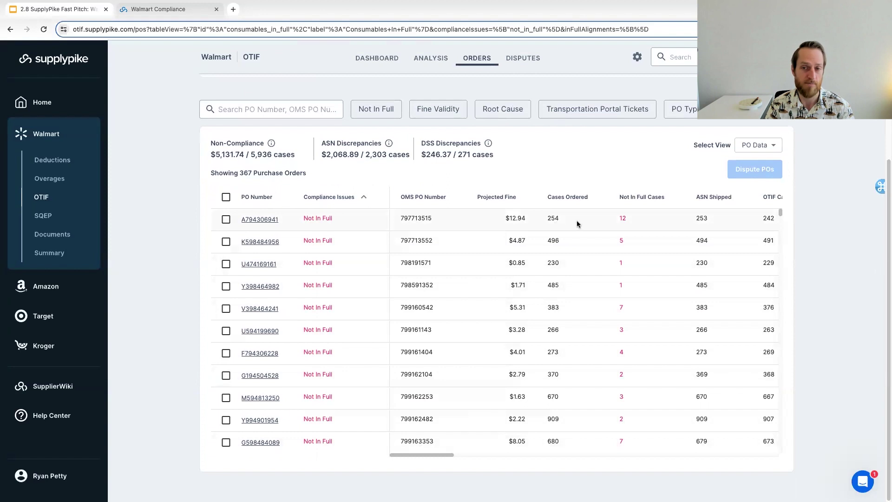
pyautogui.hscroll(2, 425, 442)
pyautogui.hscroll(1, 426, 459)
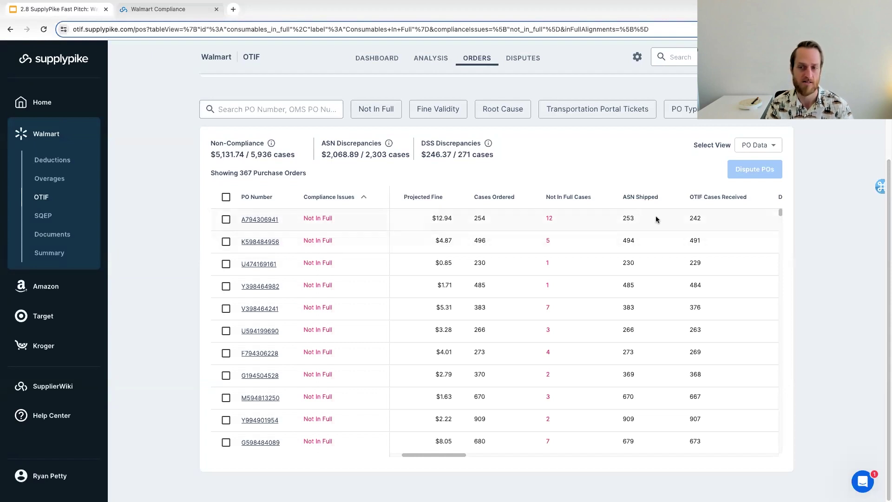
# Filter Fine Validity to possibly invalid fines with ASN discrepancies, leaving 187 POs ($3,388.37)
pyautogui.click(424, 109)
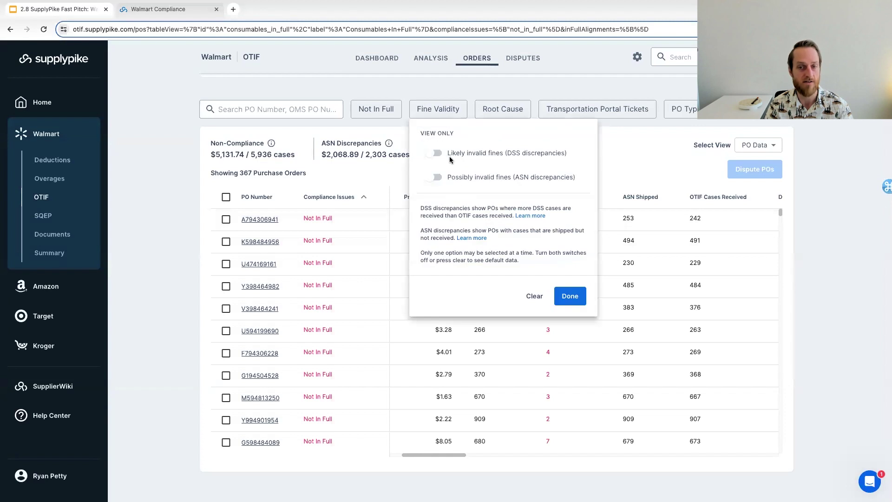
pyautogui.click(435, 177)
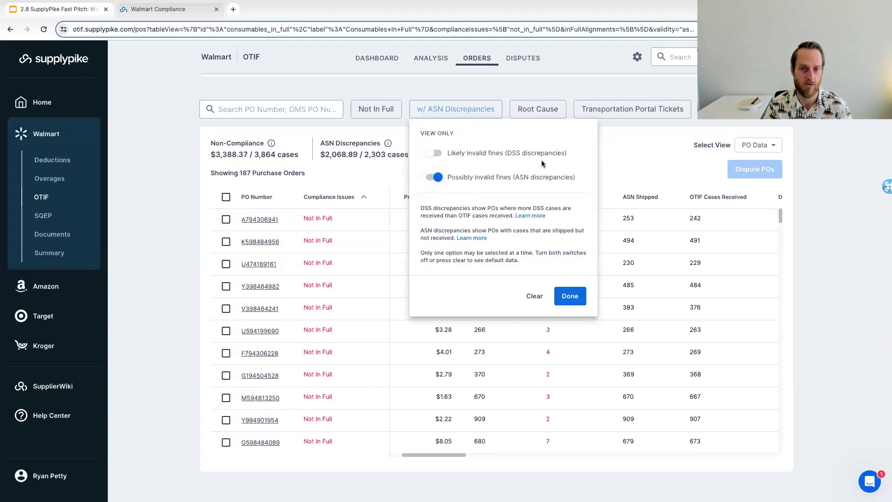
pyautogui.click(442, 114)
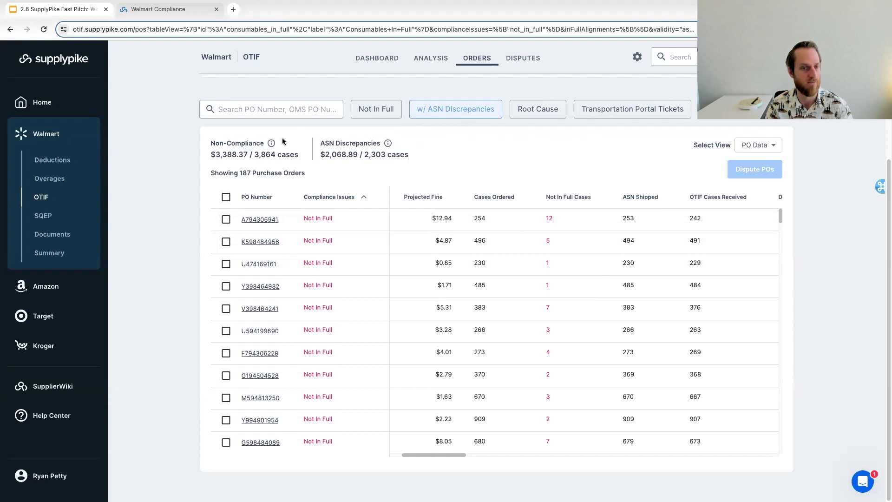
pyautogui.moveTo(331, 157); pyautogui.dragTo(418, 152)
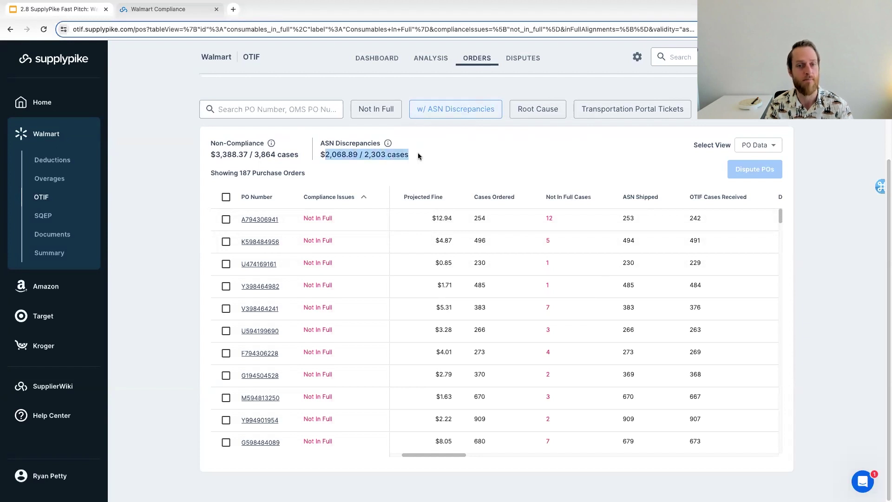
pyautogui.click(417, 152)
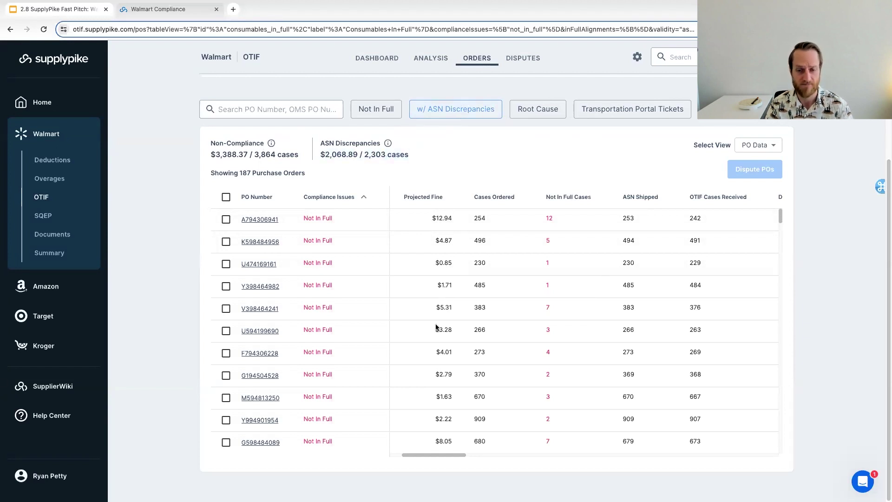
pyautogui.moveTo(448, 454); pyautogui.dragTo(459, 456)
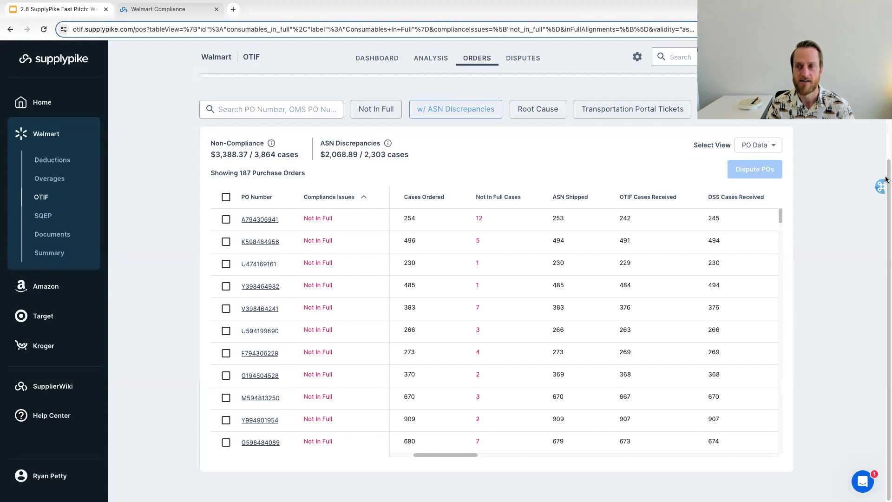
pyautogui.scroll(2, 887, 180)
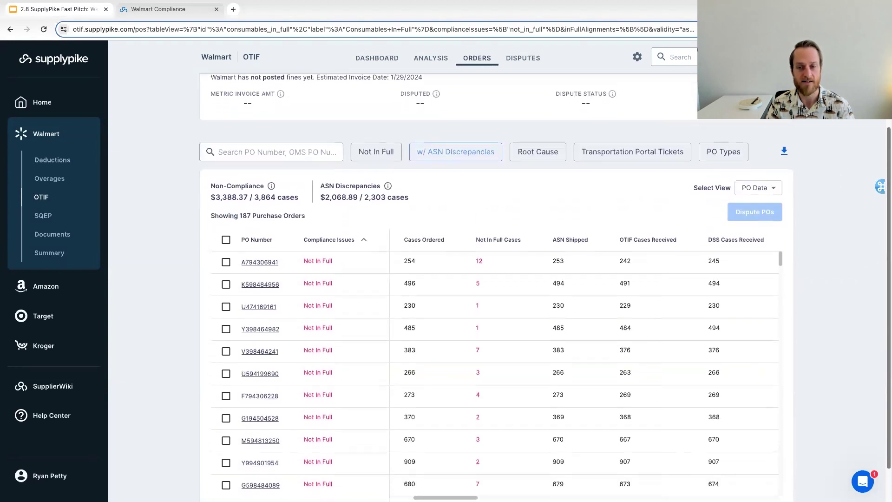
pyautogui.scroll(-1, 638, 275)
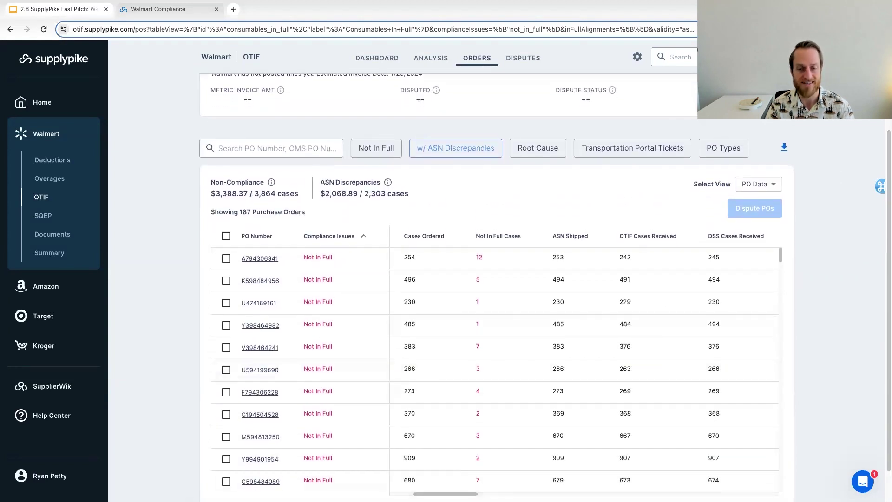
pyautogui.hscroll(5, 586, 367)
pyautogui.hscroll(-5, 585, 367)
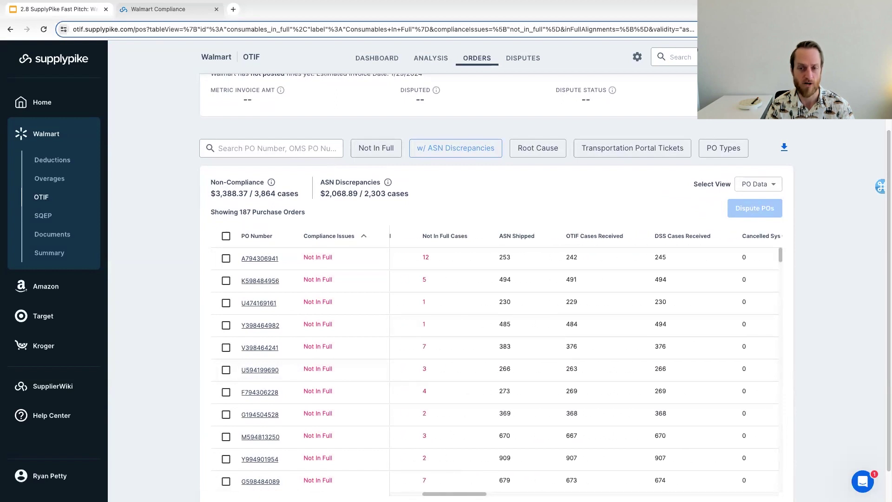
pyautogui.hscroll(-3, 534, 371)
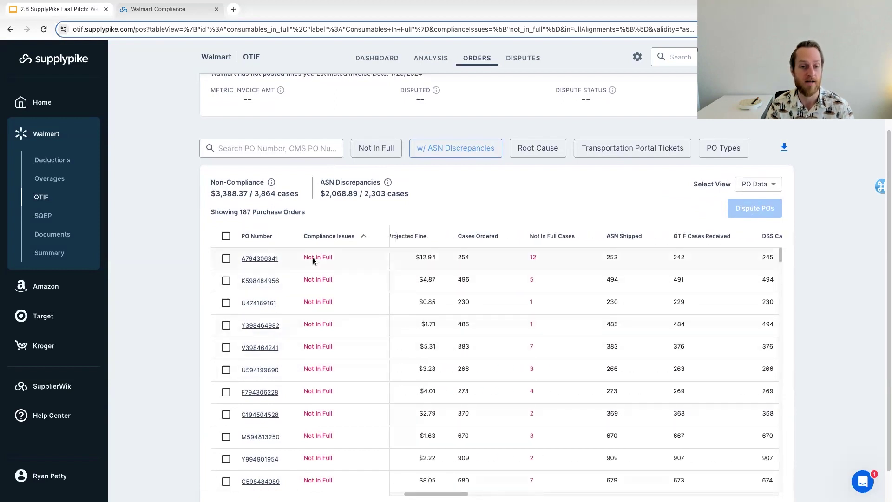
# Open PO A794306941 and scroll down to its Delivery Appointment History
pyautogui.click(272, 259)
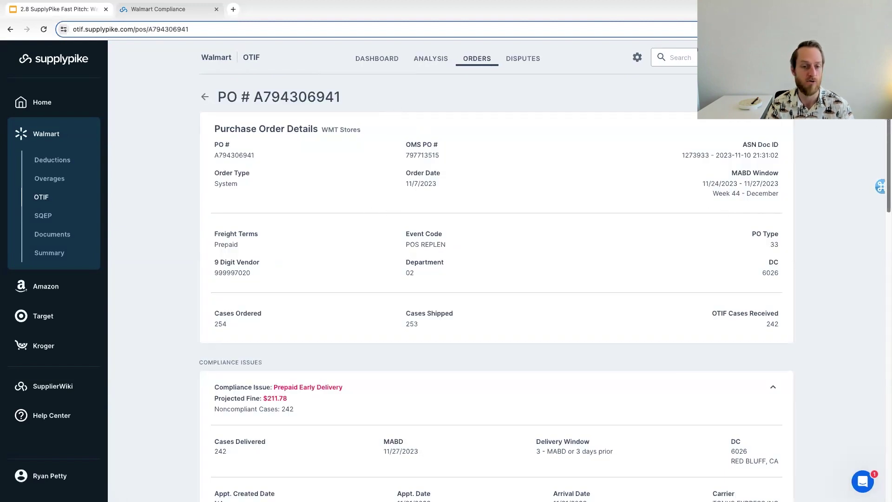
pyautogui.scroll(-2, 496, 288)
pyautogui.scroll(1, 496, 288)
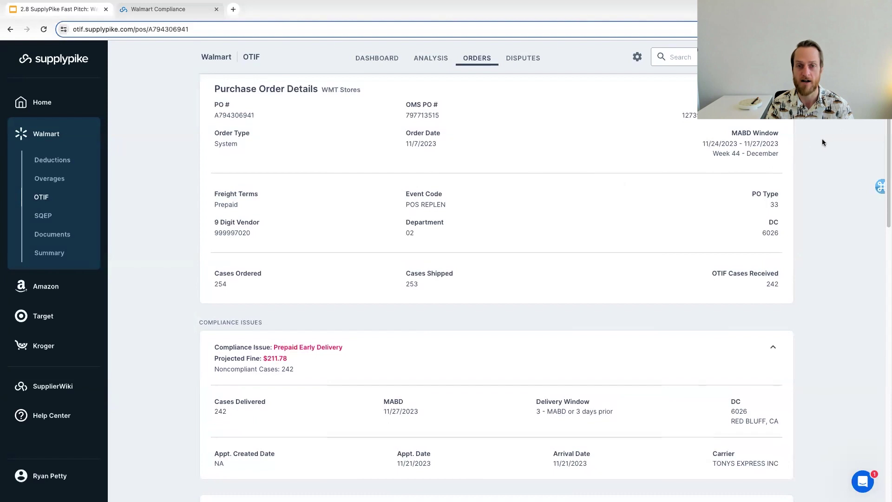
pyautogui.scroll(-4, 275, 171)
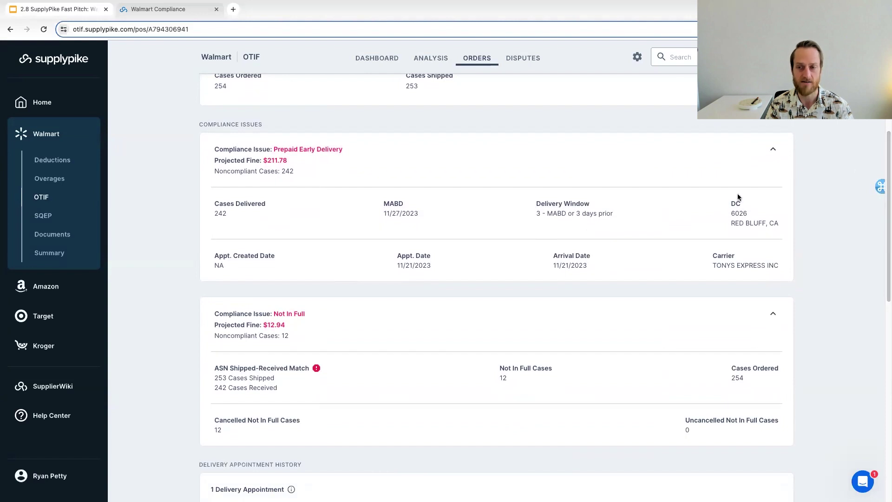
pyautogui.scroll(-3, 572, 295)
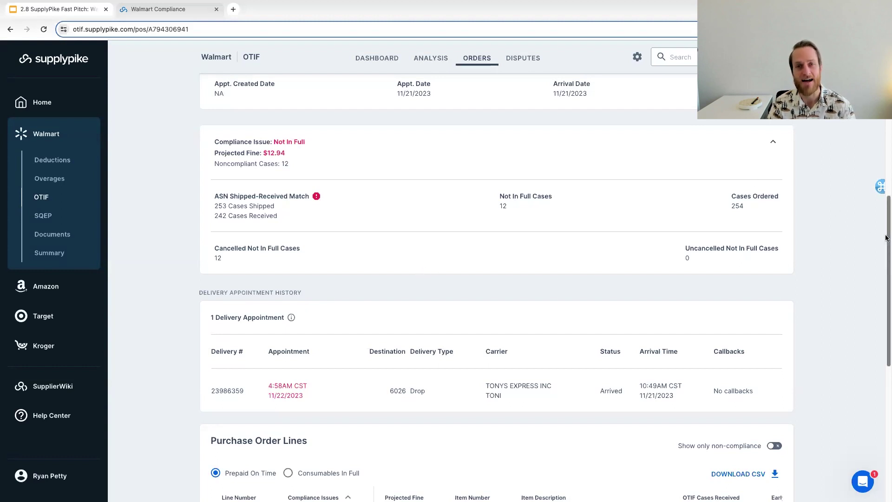
# Show the order lines as Consumables In Full data and scroll across the lines table
pyautogui.moveTo(885, 238); pyautogui.dragTo(879, 357)
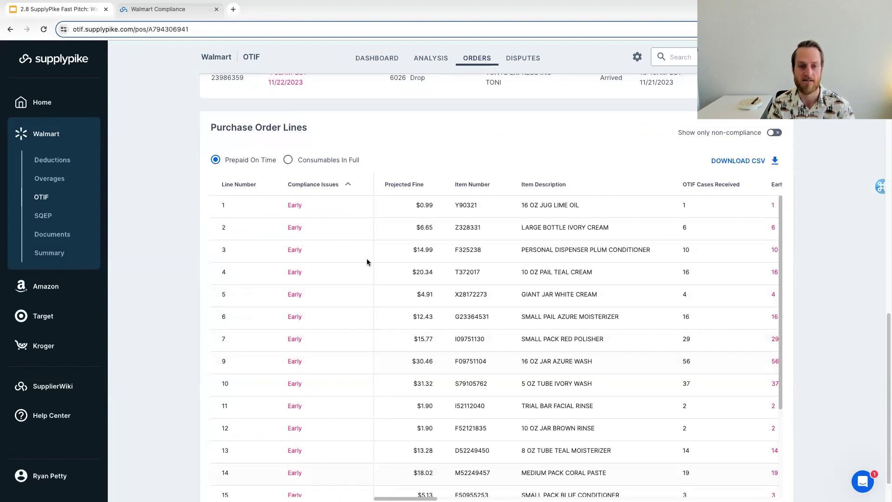
pyautogui.click(289, 158)
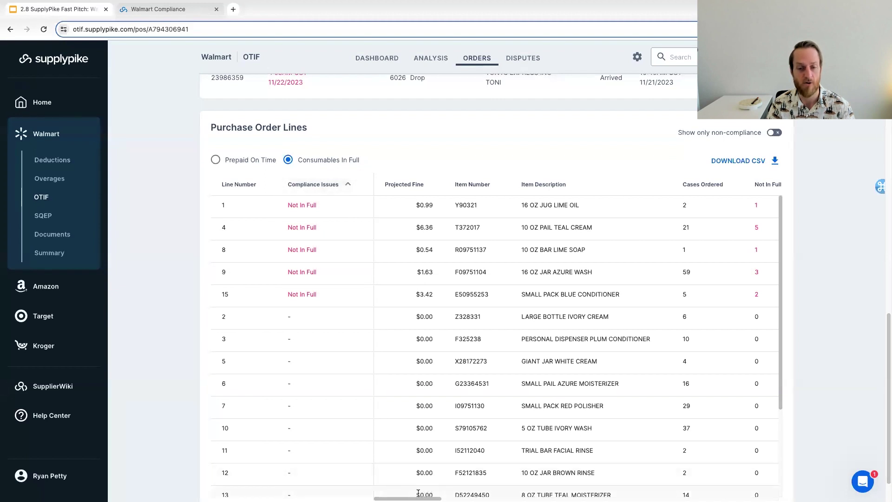
pyautogui.moveTo(419, 499); pyautogui.dragTo(585, 498)
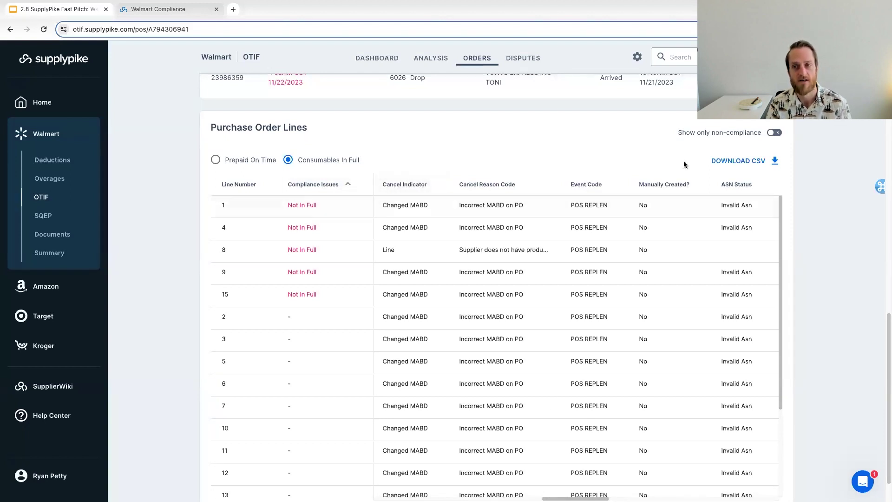
pyautogui.scroll(10, 887, 325)
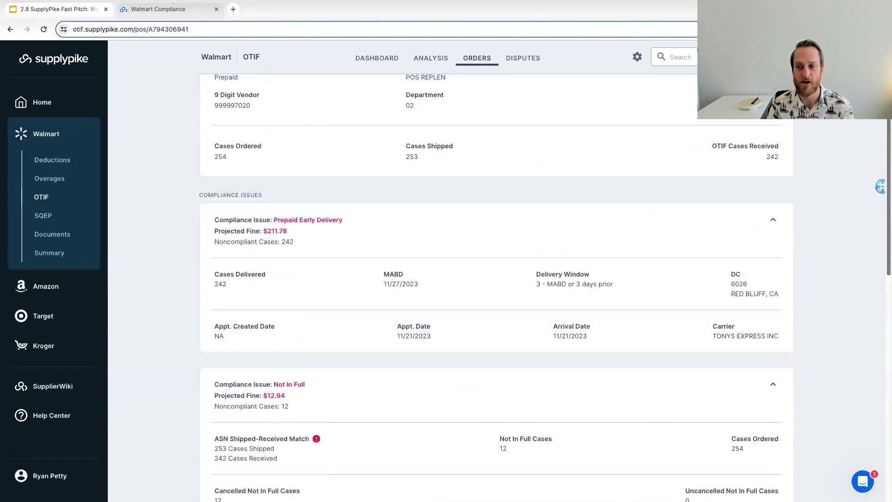
pyautogui.click(203, 98)
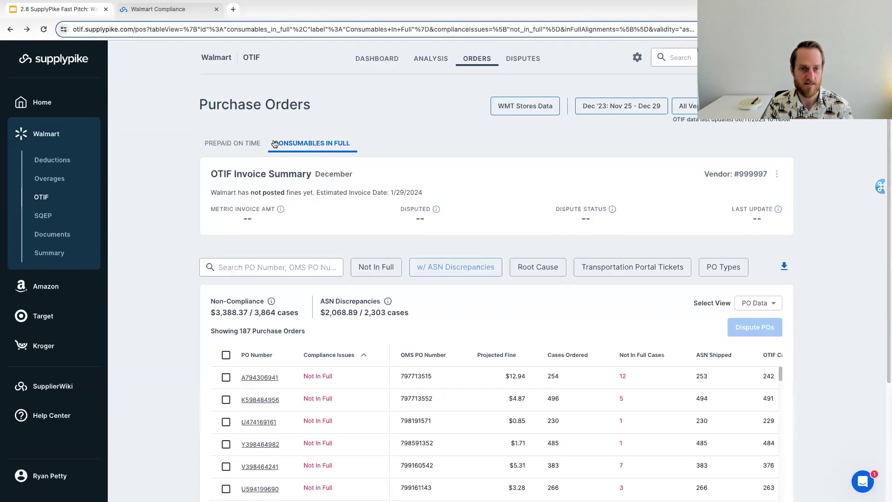
pyautogui.click(243, 143)
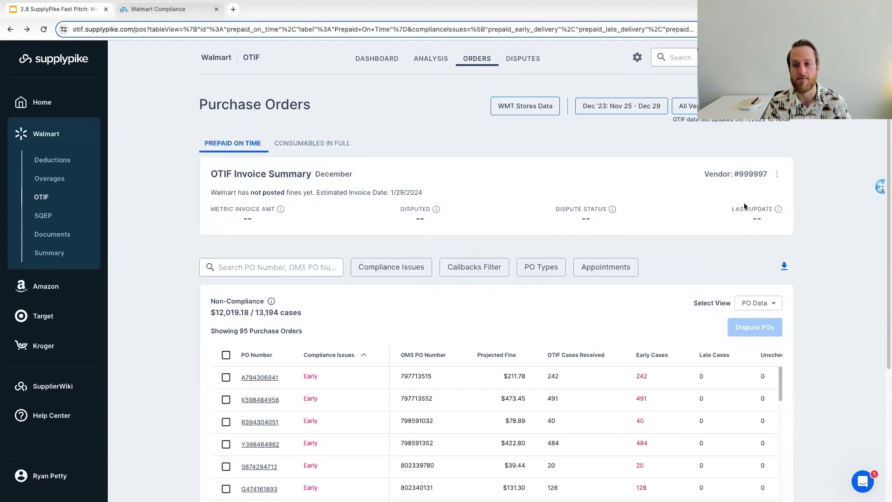
pyautogui.scroll(-2, 839, 163)
pyautogui.scroll(-2, 453, 442)
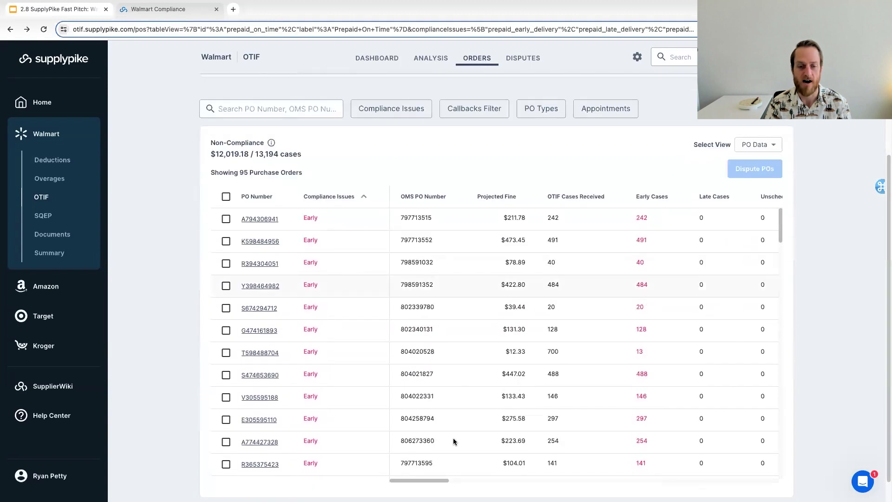
pyautogui.moveTo(402, 478); pyautogui.dragTo(496, 487)
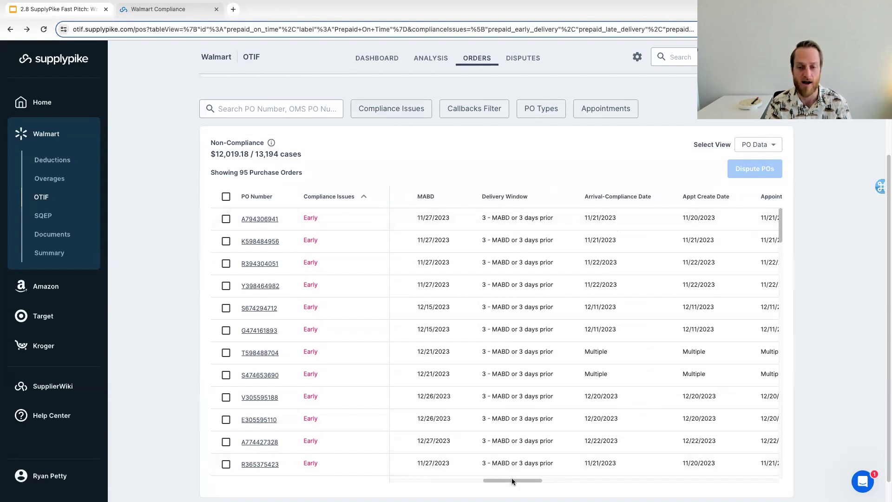
pyautogui.moveTo(513, 481); pyautogui.dragTo(533, 486)
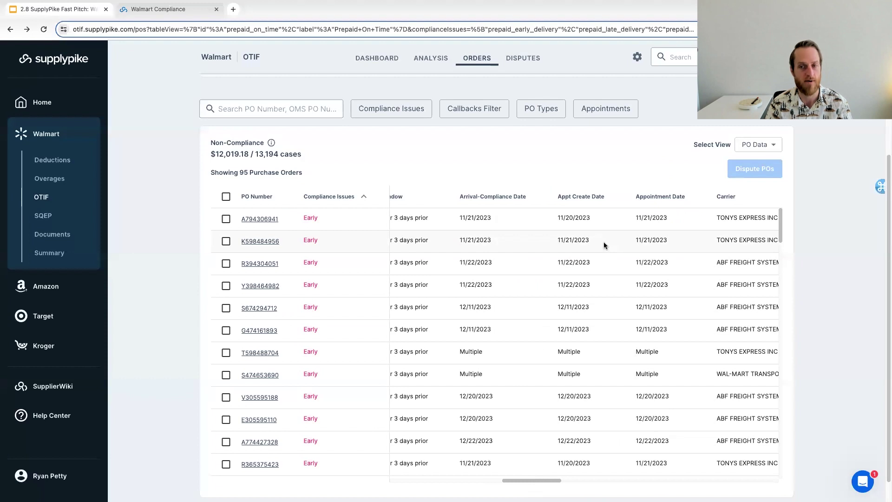
pyautogui.moveTo(534, 479); pyautogui.dragTo(547, 474)
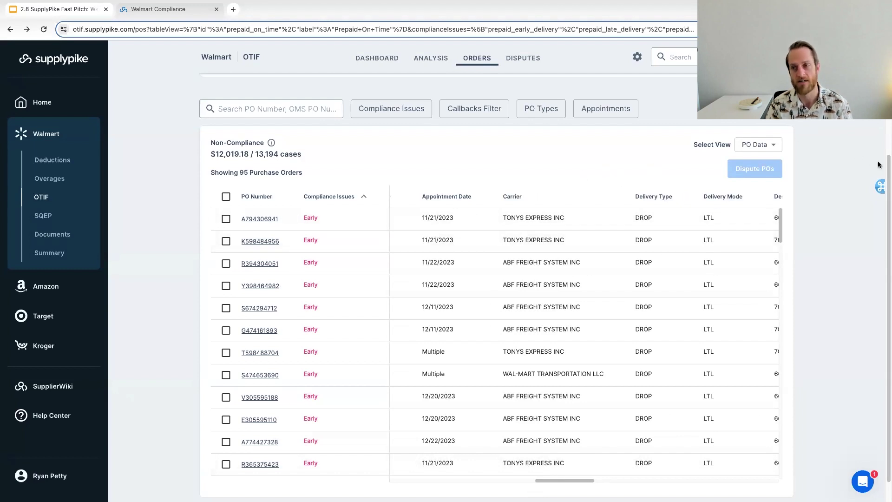
pyautogui.scroll(2, 886, 171)
pyautogui.scroll(1, 575, 156)
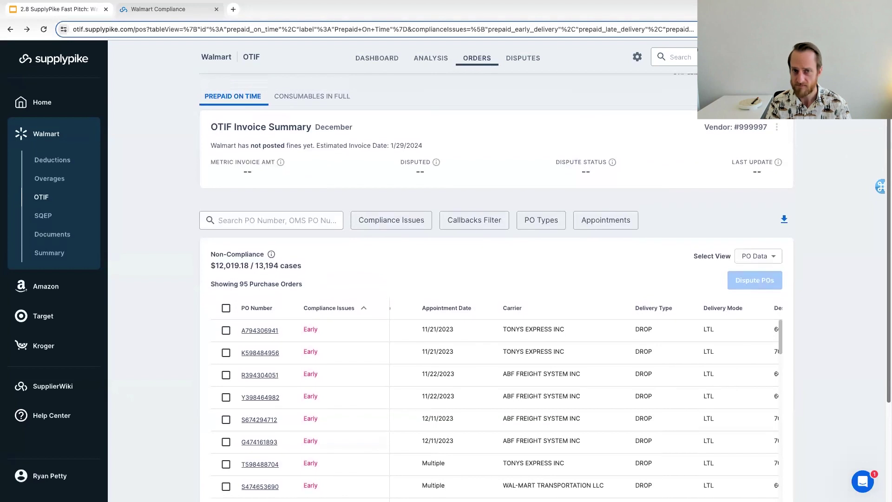
# Switch to Consumables In Full orders and apply the Nov '23 period
pyautogui.click(310, 96)
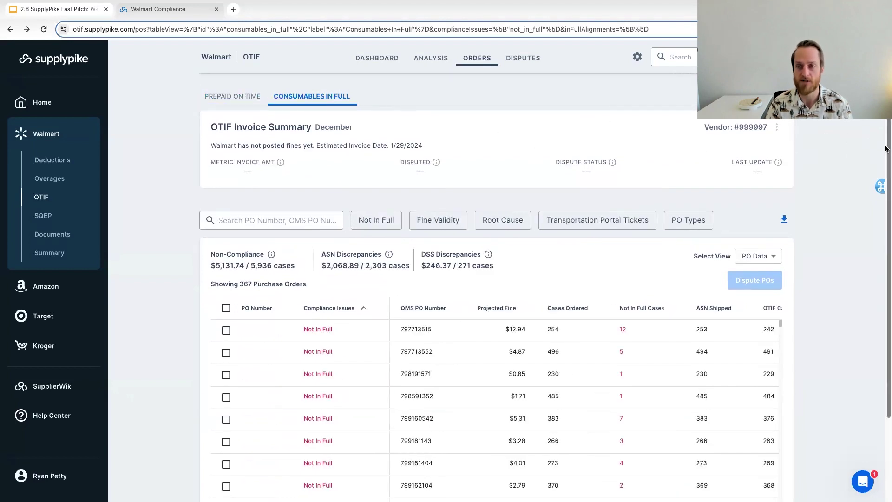
pyautogui.scroll(1, 710, 134)
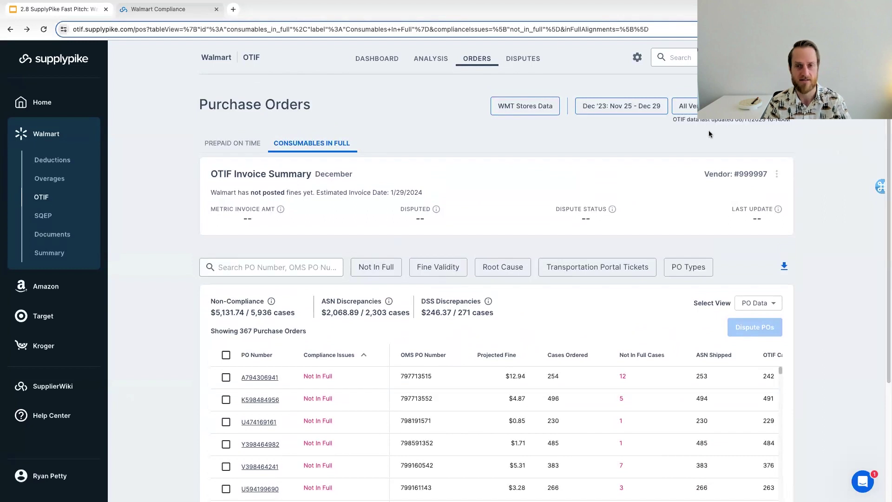
pyautogui.click(591, 108)
pyautogui.click(811, 185)
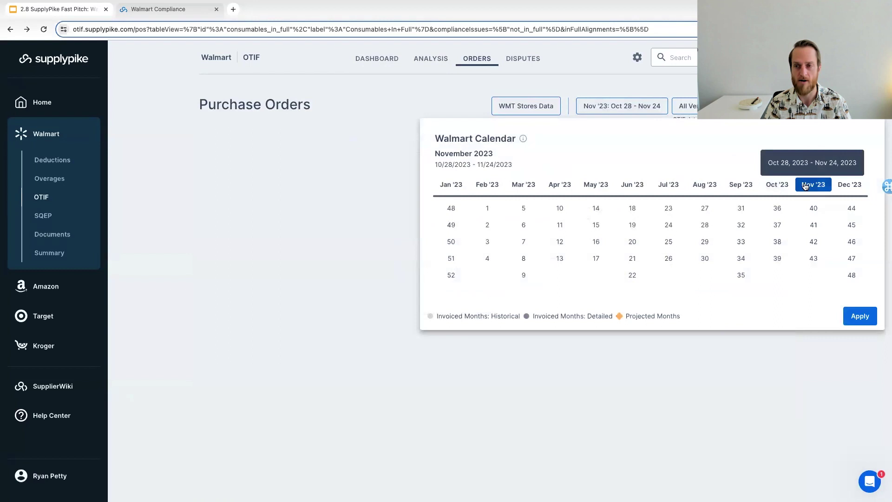
pyautogui.click(412, 90)
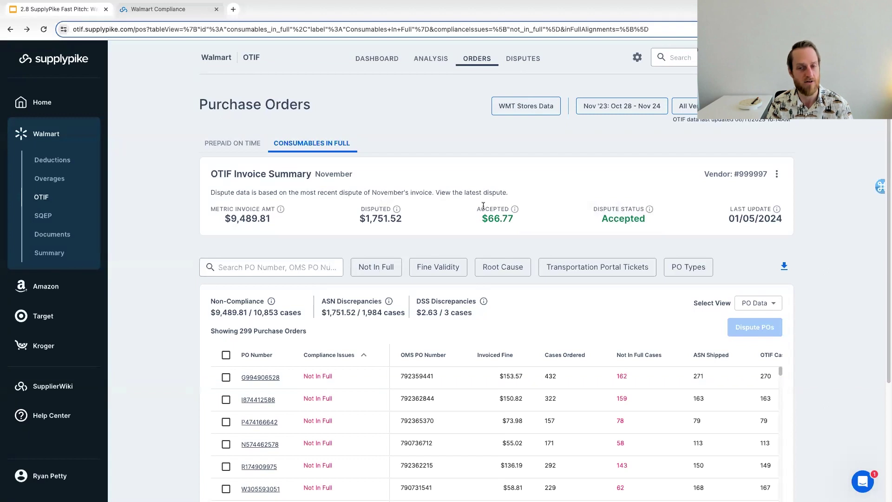
# Change the orders period to Oct '23 (Sep 30 – Oct 27)
pyautogui.click(627, 109)
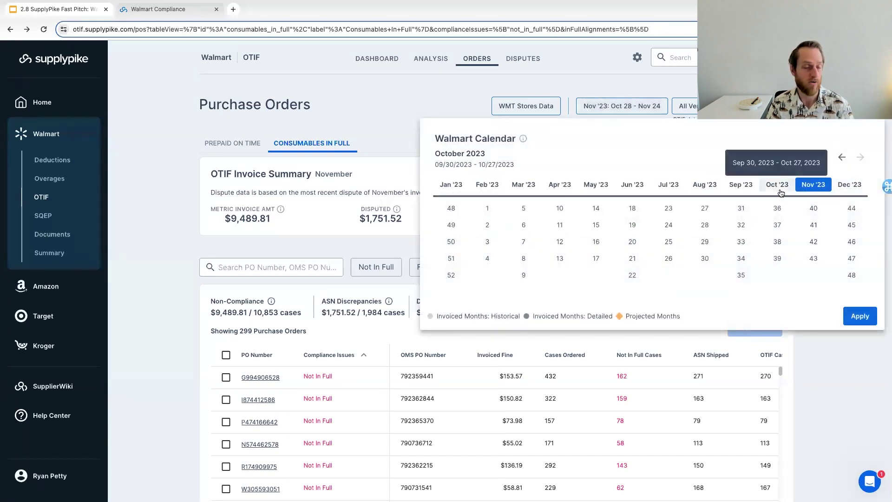
pyautogui.click(779, 188)
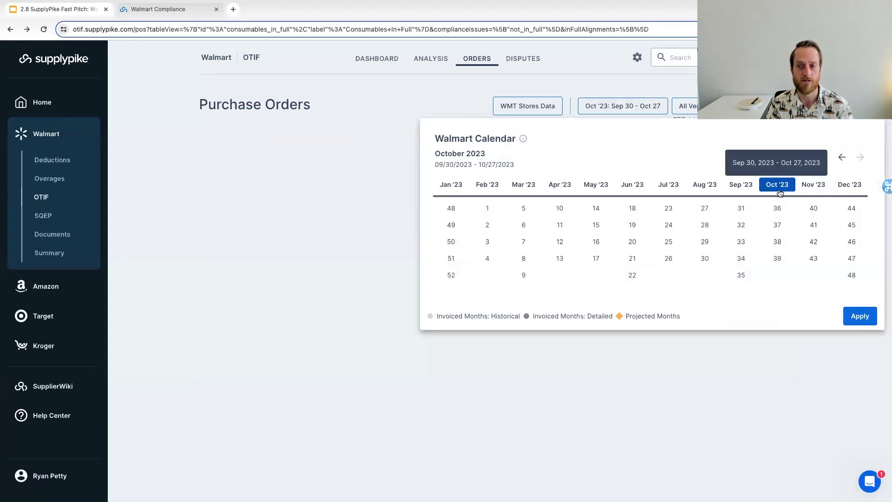
pyautogui.click(379, 99)
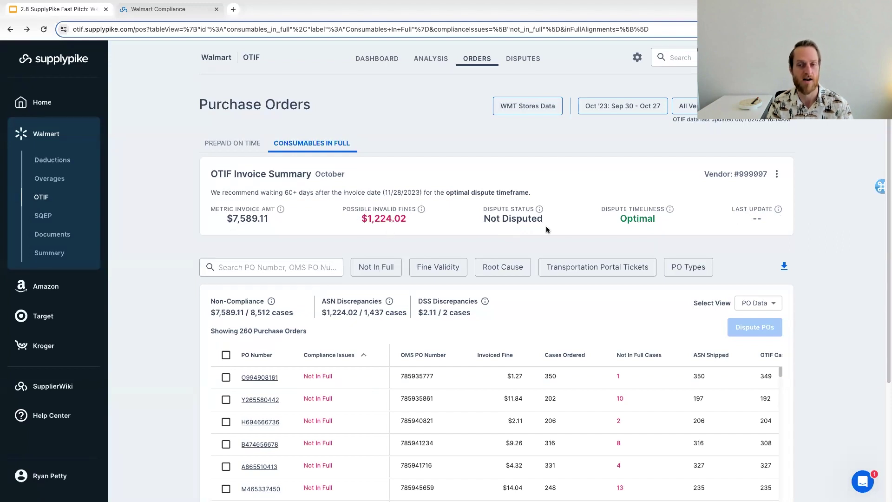
# Select all 260 October Not In Full purchase orders in the table
pyautogui.scroll(-2, 886, 211)
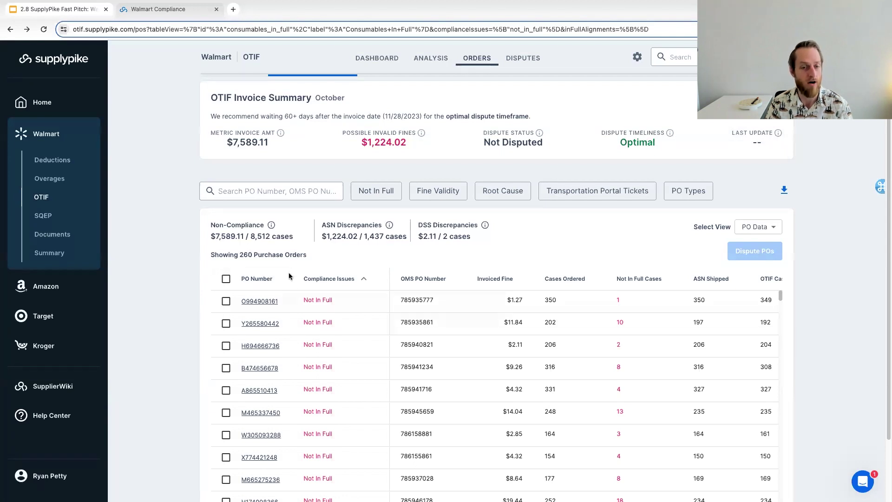
pyautogui.click(226, 279)
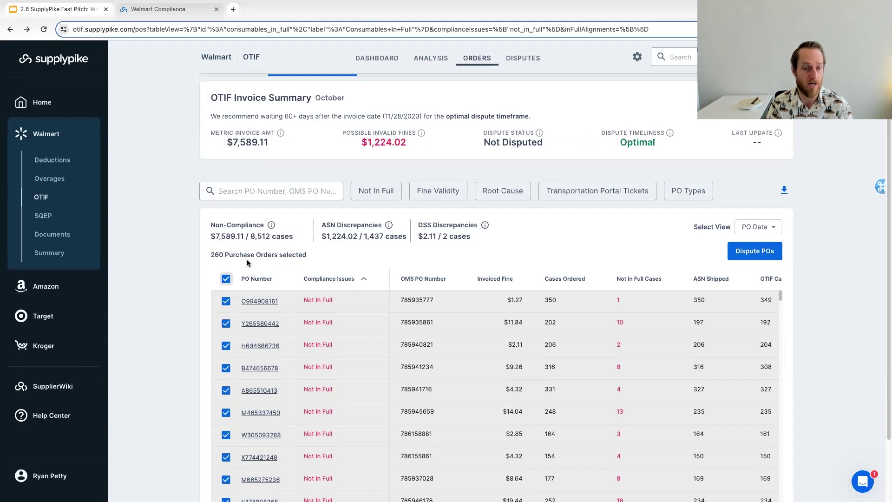
pyautogui.click(759, 260)
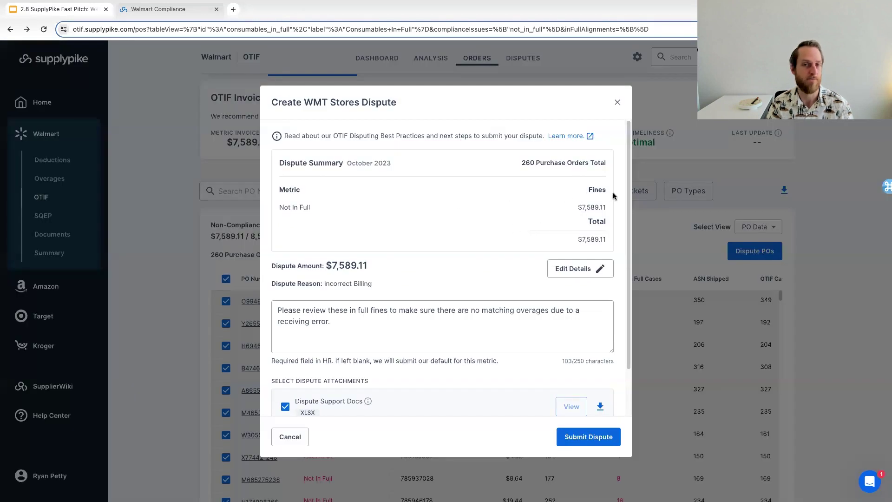
pyautogui.scroll(-2, 623, 196)
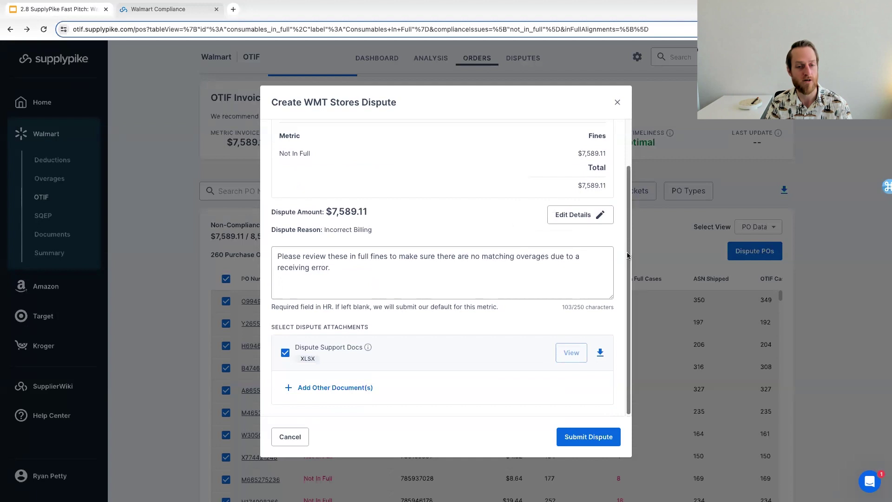
pyautogui.click(339, 270)
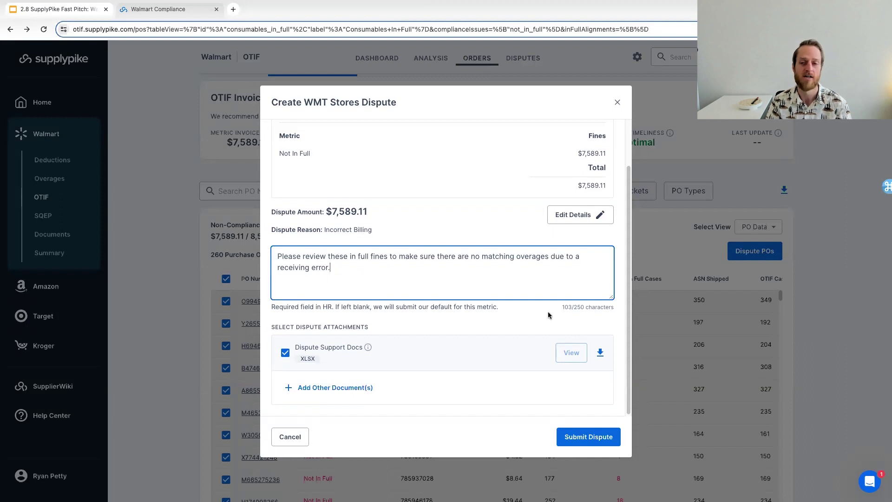
pyautogui.click(631, 293)
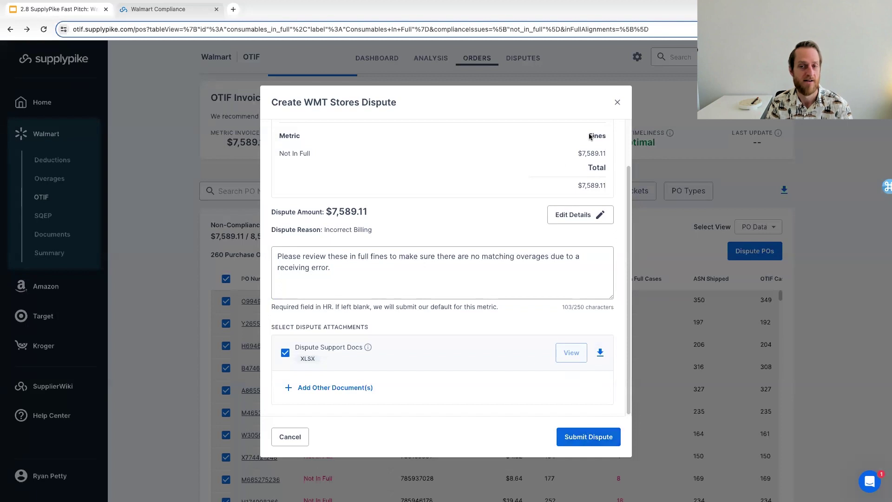
pyautogui.click(618, 104)
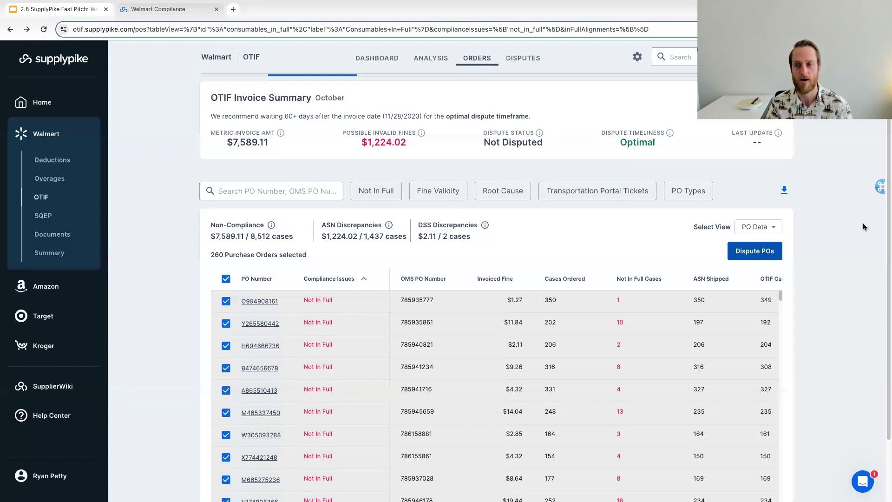
# Scroll back up the October Consumables In Full PO list toward the OTIF navigation
pyautogui.scroll(3, 863, 227)
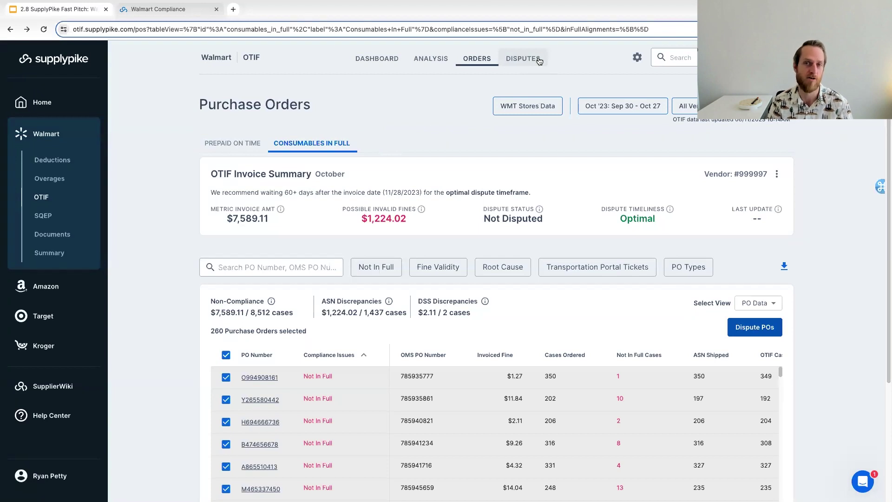
pyautogui.click(539, 61)
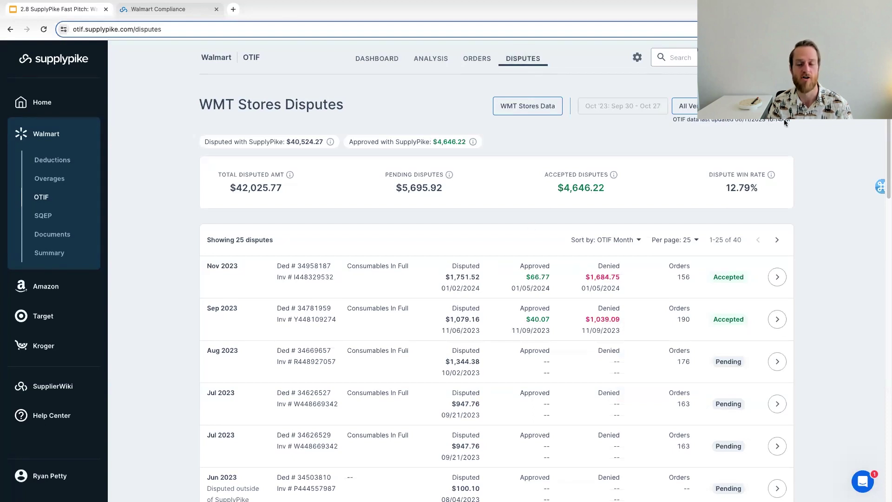
pyautogui.scroll(-2, 885, 138)
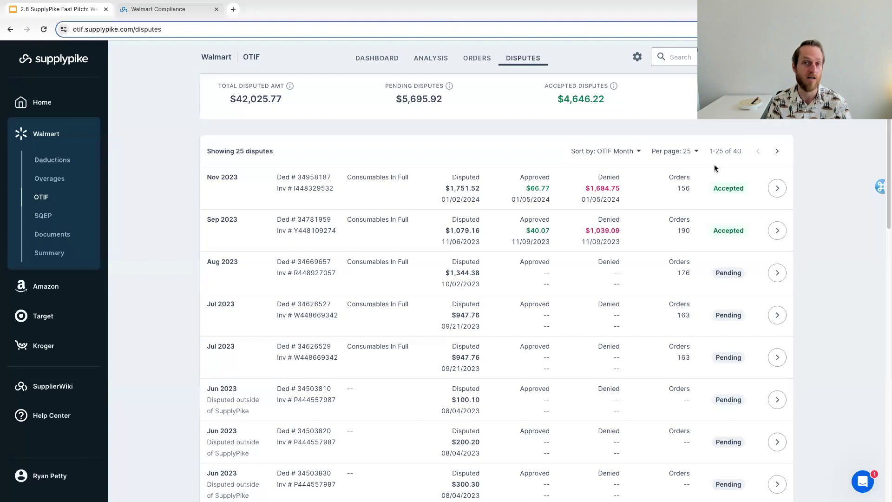
# Inspect the accepted November 2023 dispute's details, return to the disputes list, and go to OTIF Analysis
pyautogui.click(775, 187)
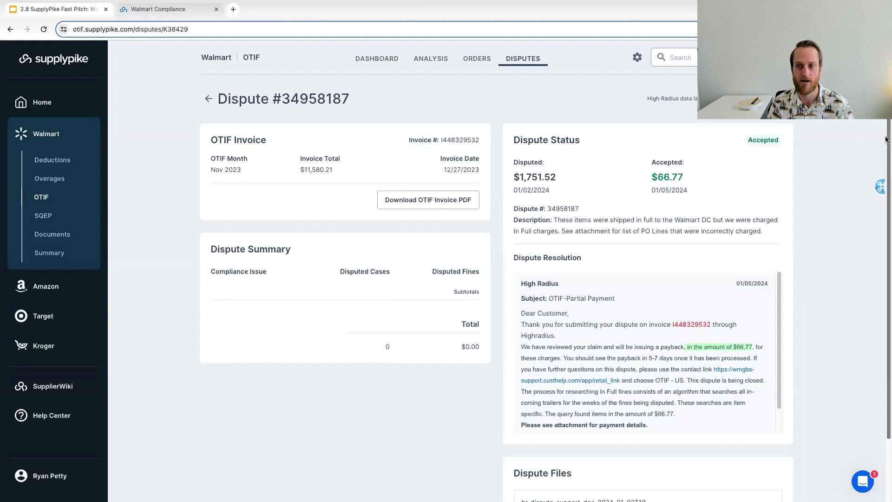
pyautogui.scroll(-1, 806, 167)
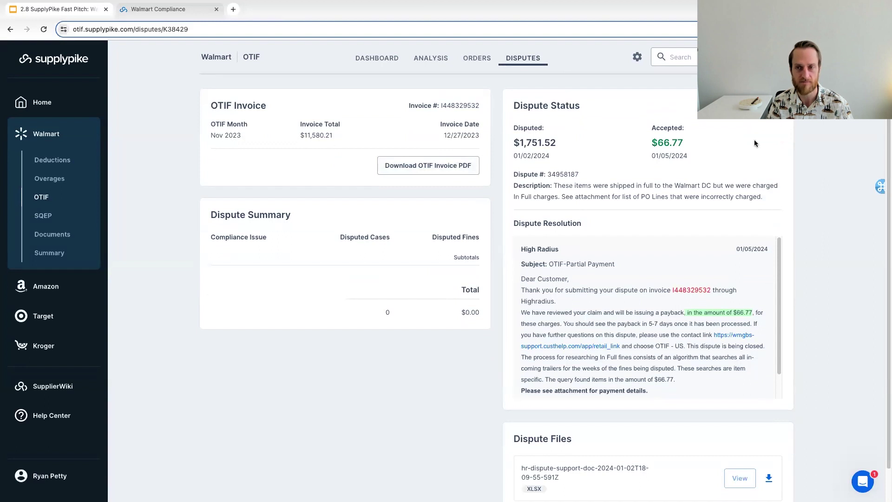
pyautogui.scroll(1, 519, 82)
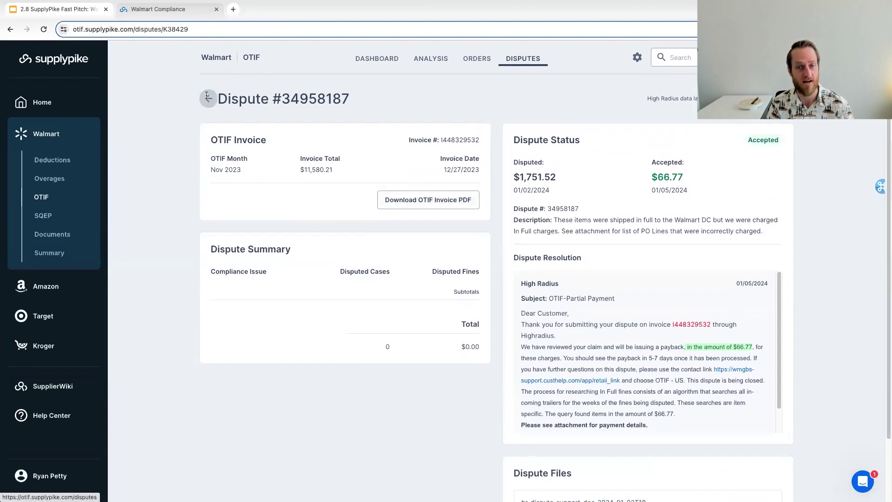
pyautogui.click(523, 58)
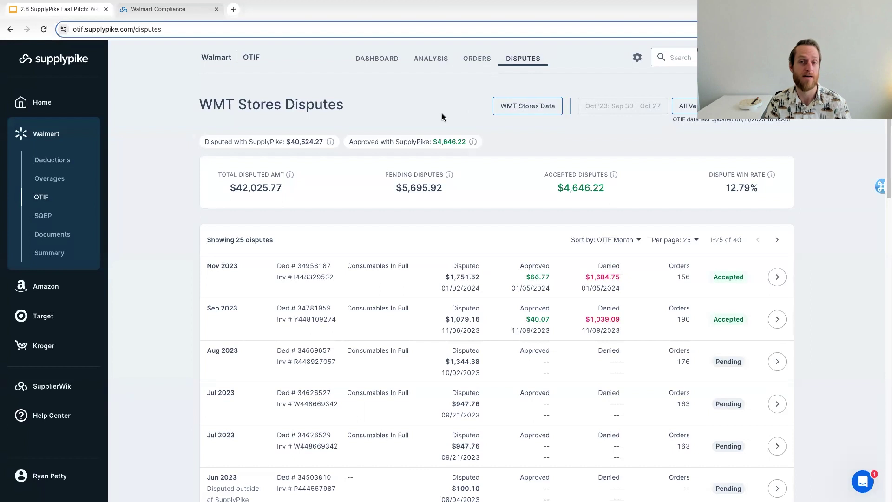
pyautogui.click(431, 62)
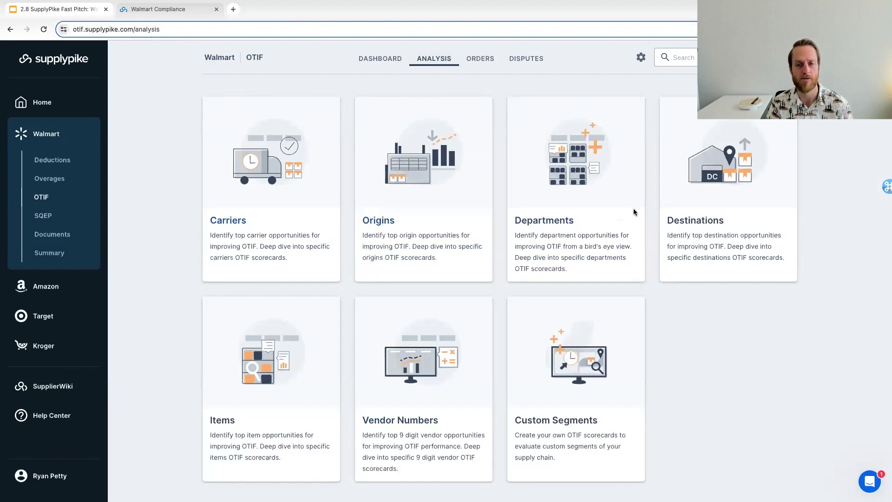
pyautogui.click(286, 232)
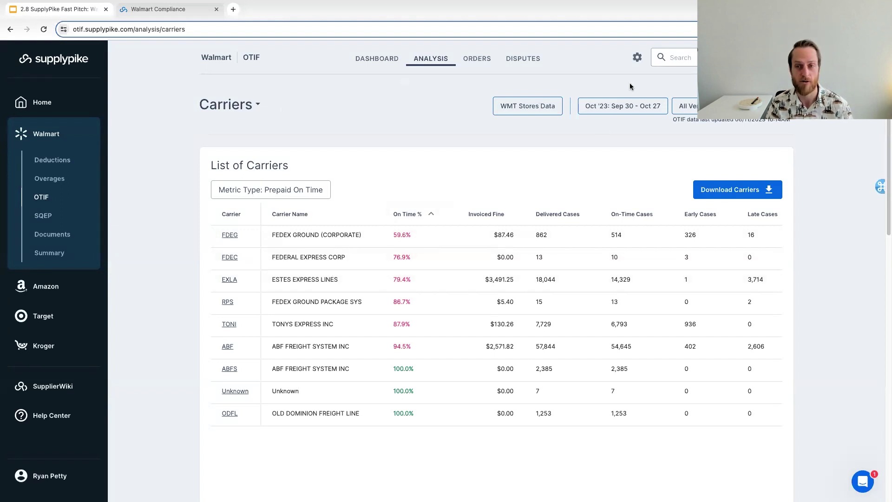
pyautogui.click(623, 112)
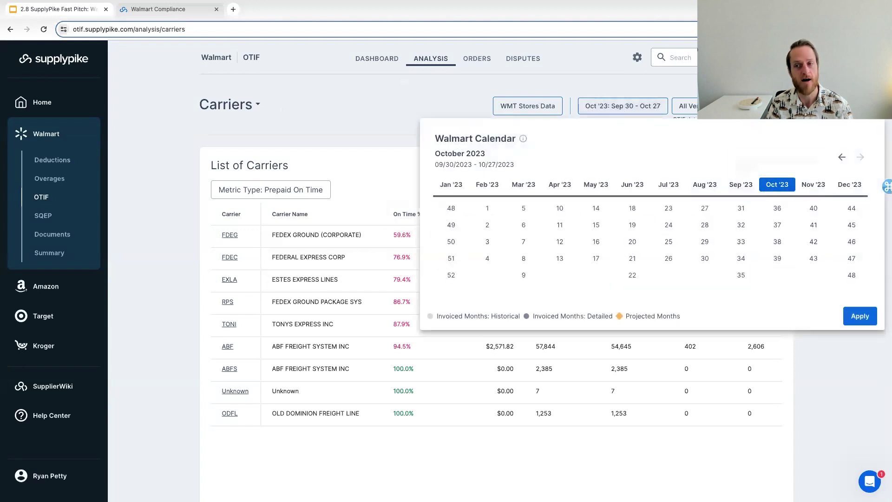
pyautogui.press('Escape')
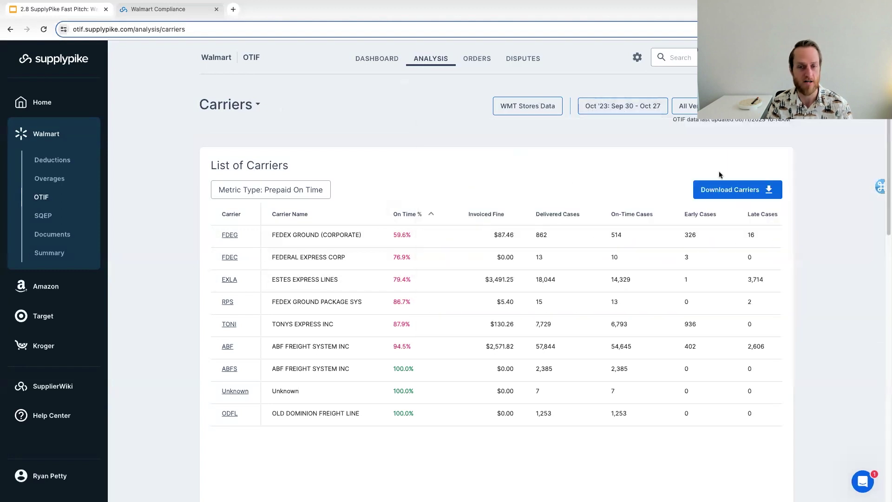
# Open carrier EXLA's scorecard and toggle Compliance Trends, then back to Fines Over Time
pyautogui.click(229, 279)
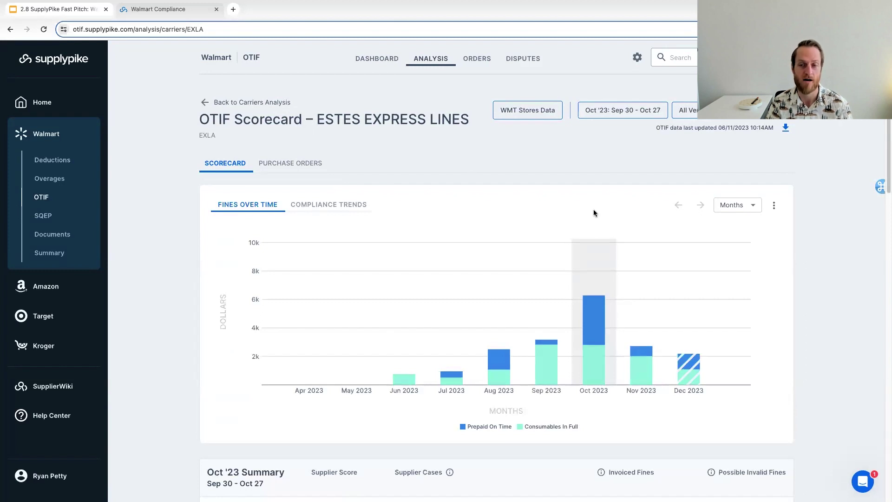
pyautogui.click(326, 206)
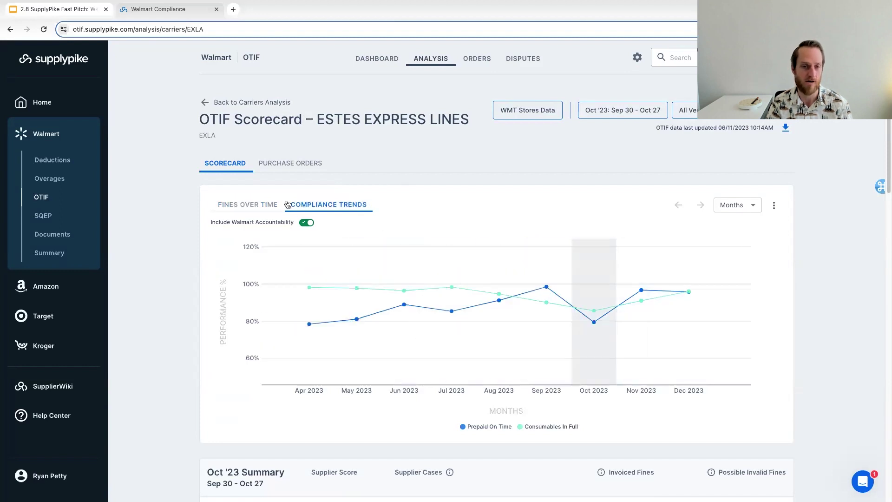
pyautogui.click(248, 203)
pyautogui.moveTo(596, 283)
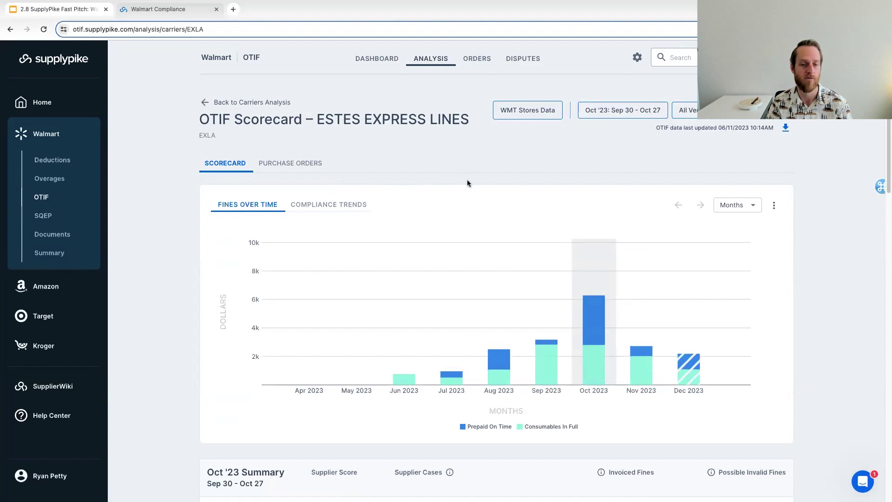
# Scroll through the ESTES EXPRESS LINES summary and destinations table, then return to the top
pyautogui.scroll(-8, 884, 137)
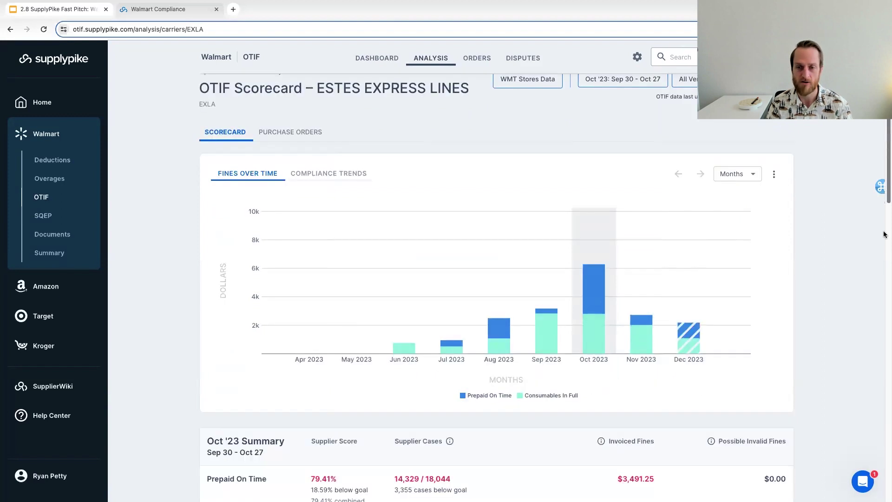
pyautogui.scroll(-2, 879, 279)
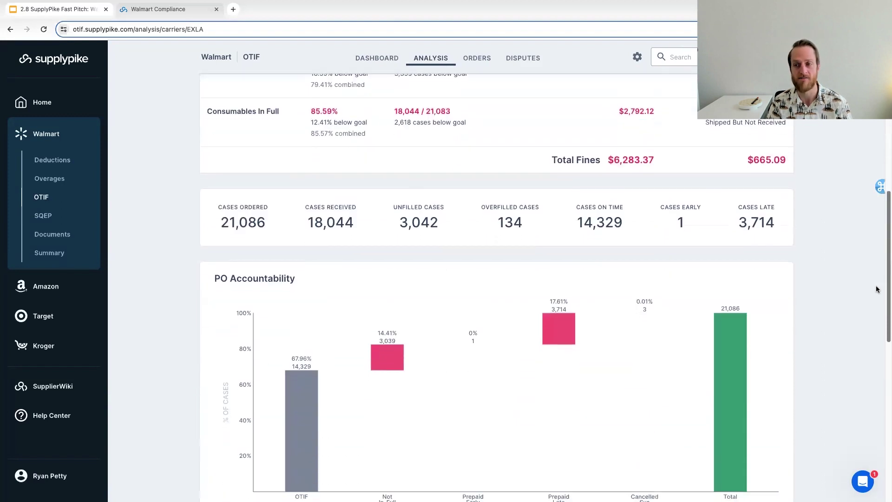
pyautogui.scroll(3, 879, 260)
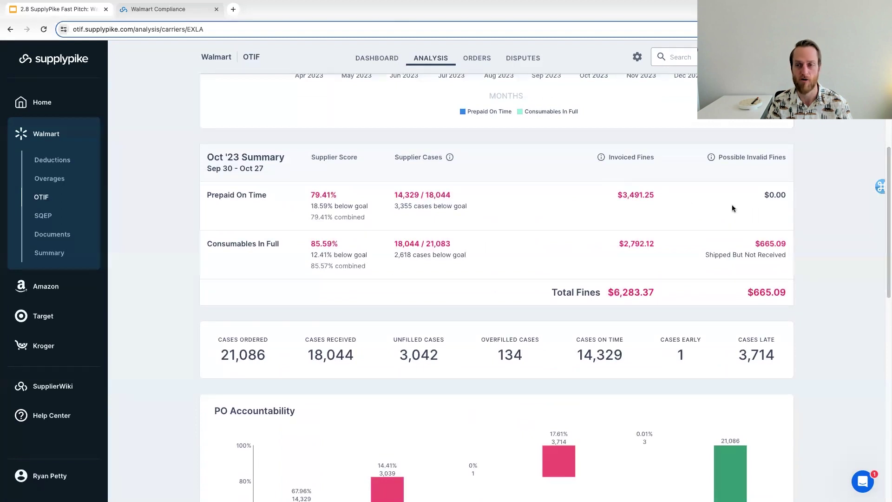
pyautogui.scroll(-12, 886, 233)
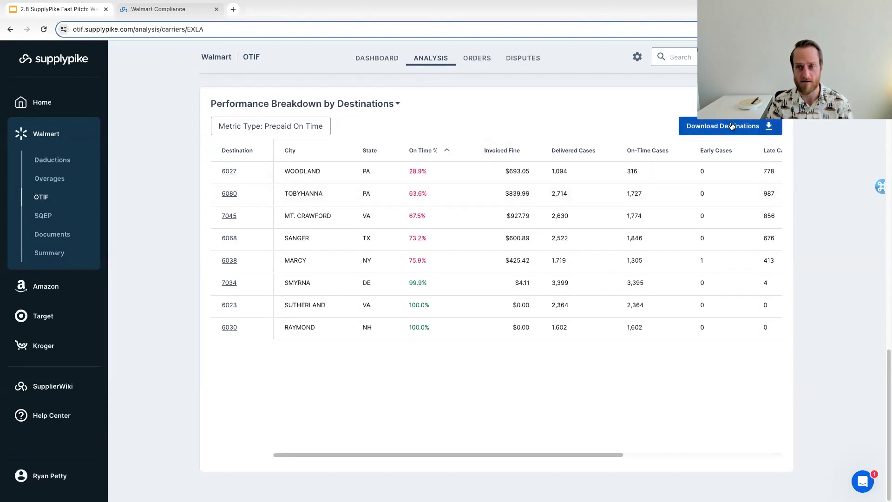
pyautogui.scroll(10, 817, 185)
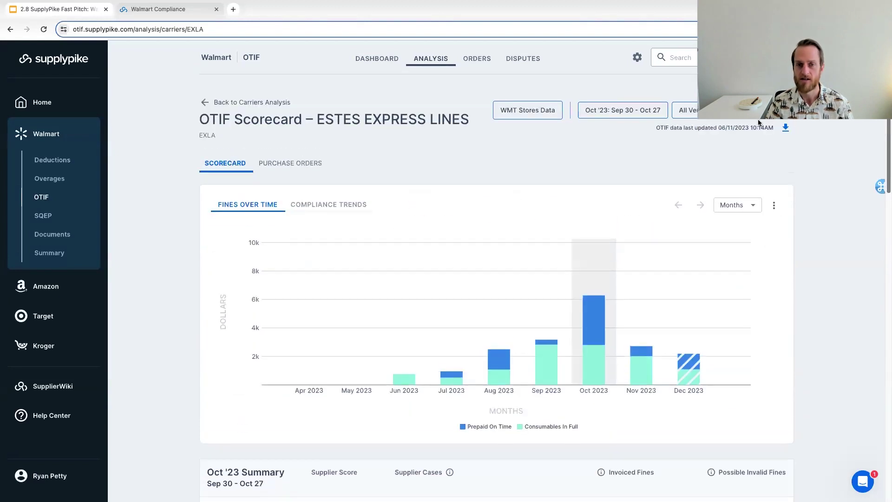
# List the 18 non-compliant ESTES EXPRESS LINES POs and scroll the table to the date columns
pyautogui.click(290, 168)
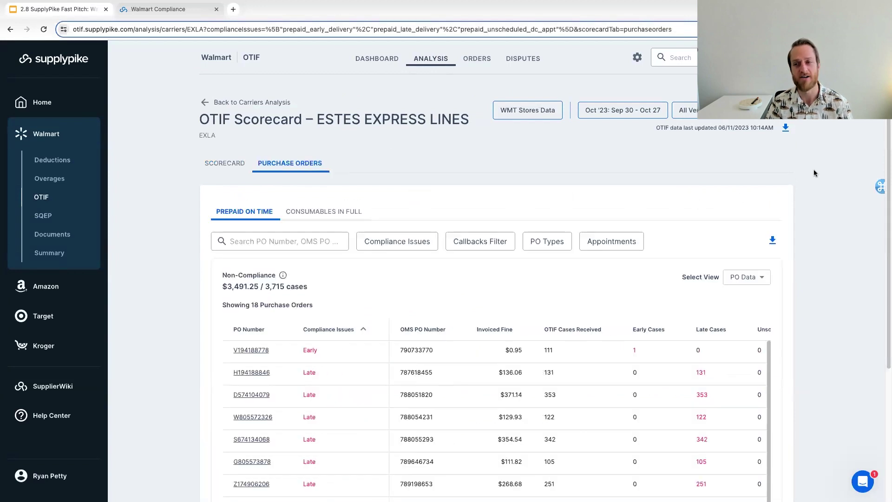
pyautogui.scroll(-3, 886, 241)
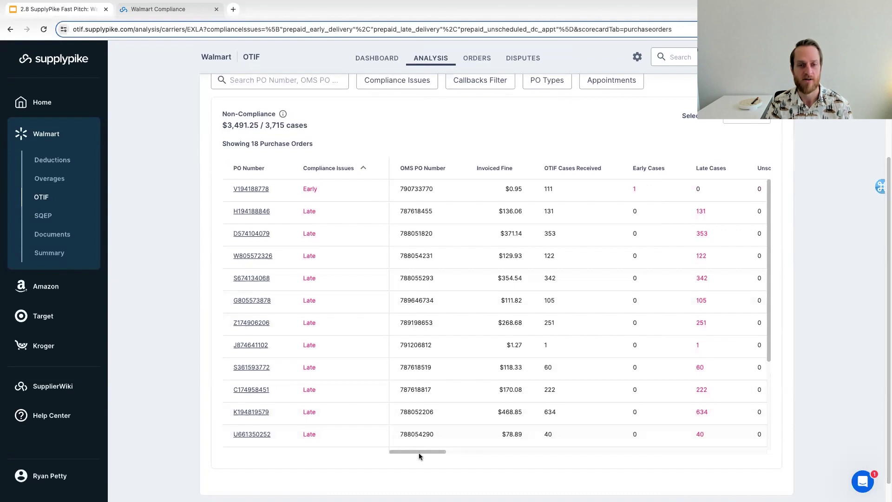
pyautogui.moveTo(417, 449); pyautogui.dragTo(504, 465)
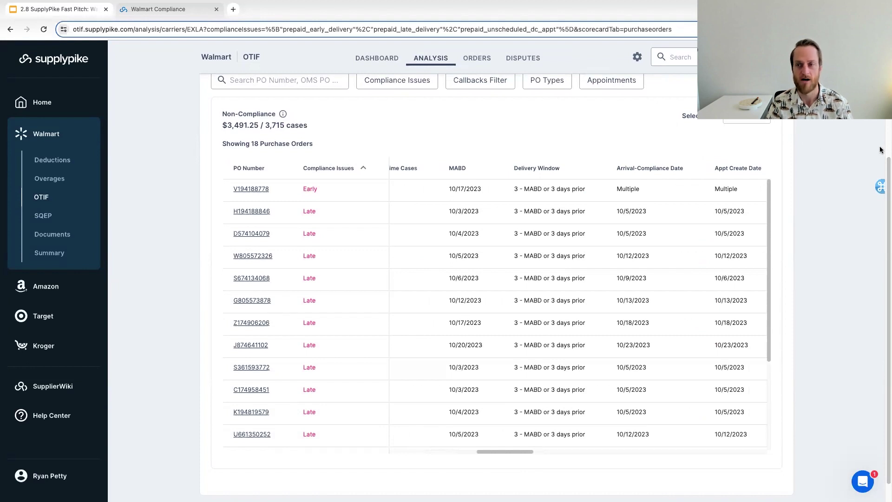
pyautogui.scroll(3, 674, 115)
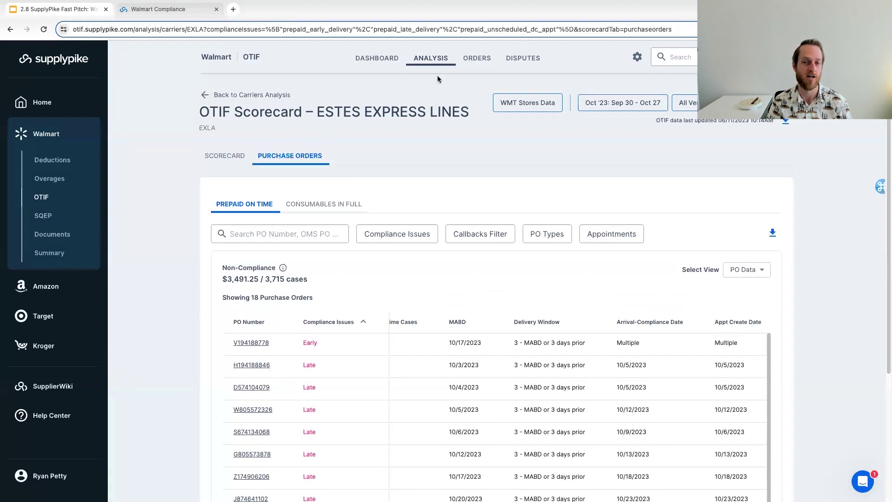
# Go back to carriers, switch the analysis to Items, and rank by the Consumables In Full metric
pyautogui.click(247, 96)
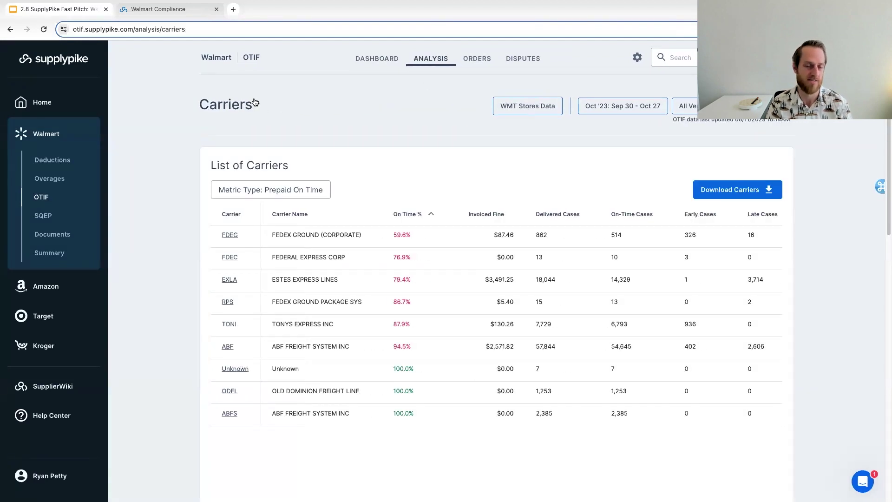
pyautogui.click(255, 102)
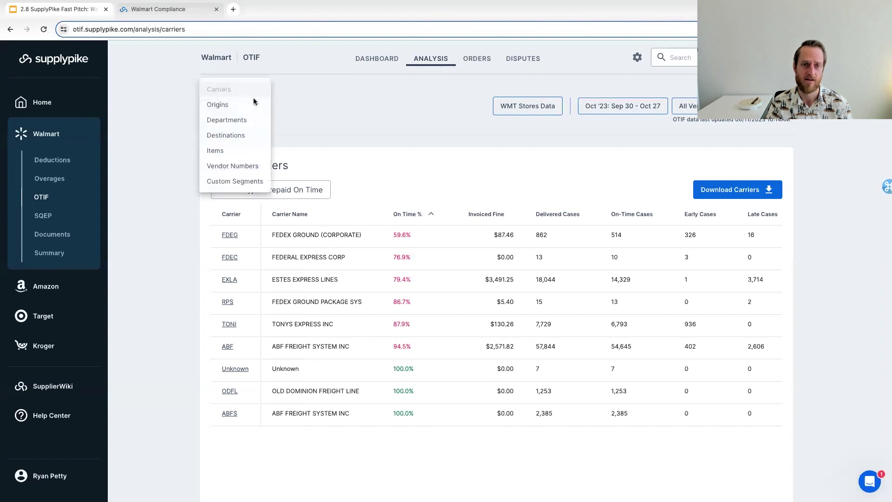
pyautogui.click(223, 154)
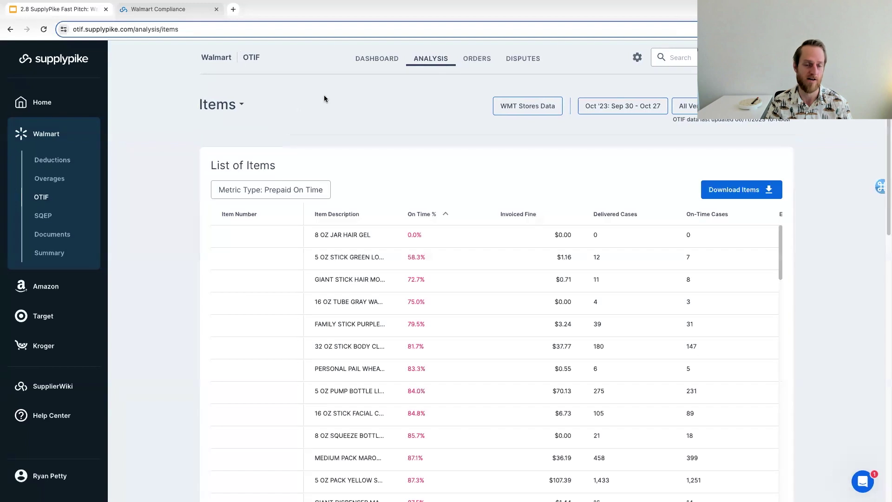
pyautogui.click(288, 191)
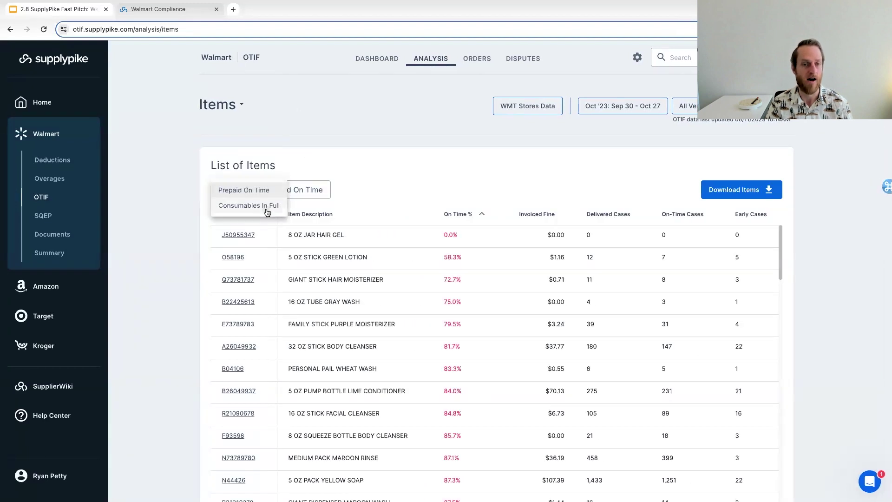
pyautogui.click(265, 205)
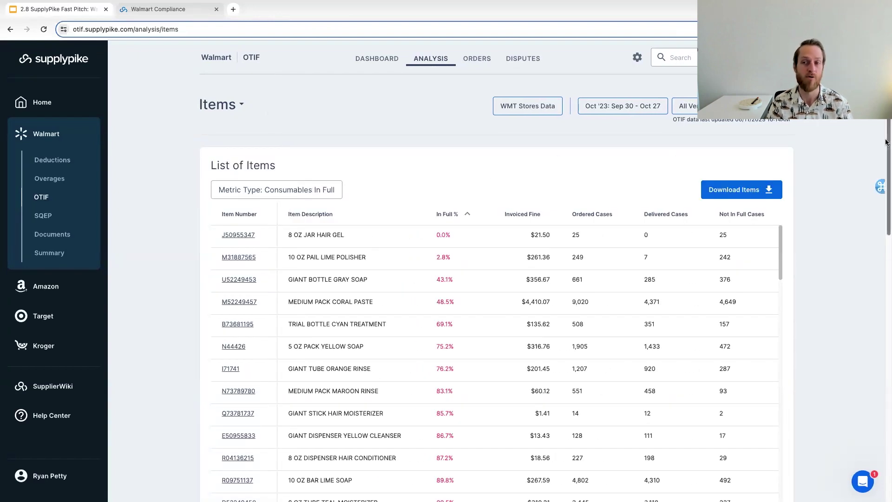
pyautogui.moveTo(887, 142); pyautogui.dragTo(887, 158)
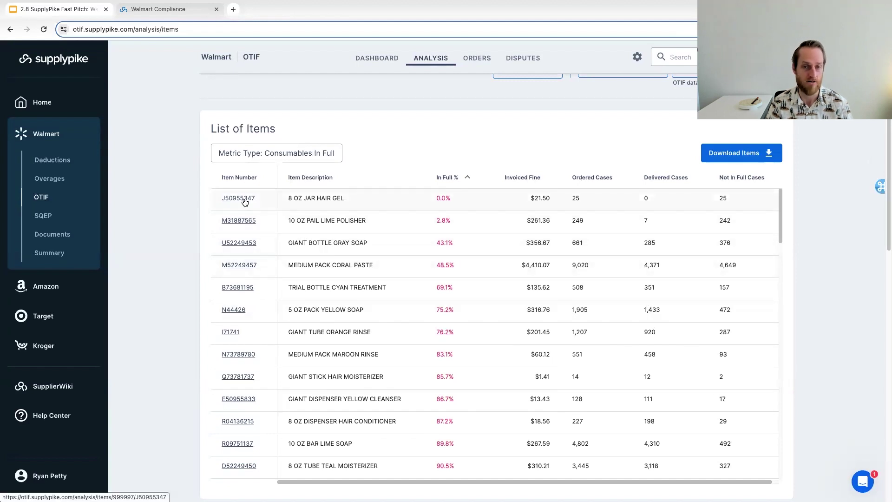
# Check item M52249457's Scorecard and Compliance Trends, then return to the OTIF Analysis categories overview
pyautogui.click(246, 265)
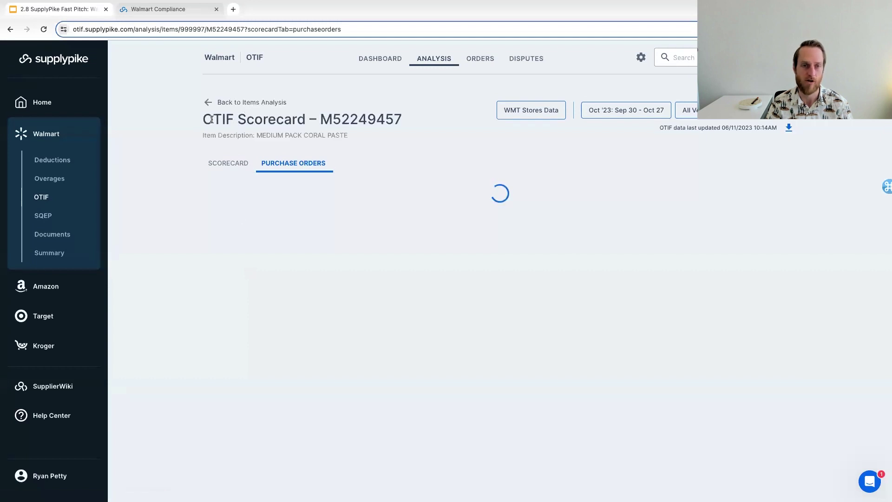
pyautogui.moveTo(199, 118); pyautogui.dragTo(405, 132)
pyautogui.click(394, 139)
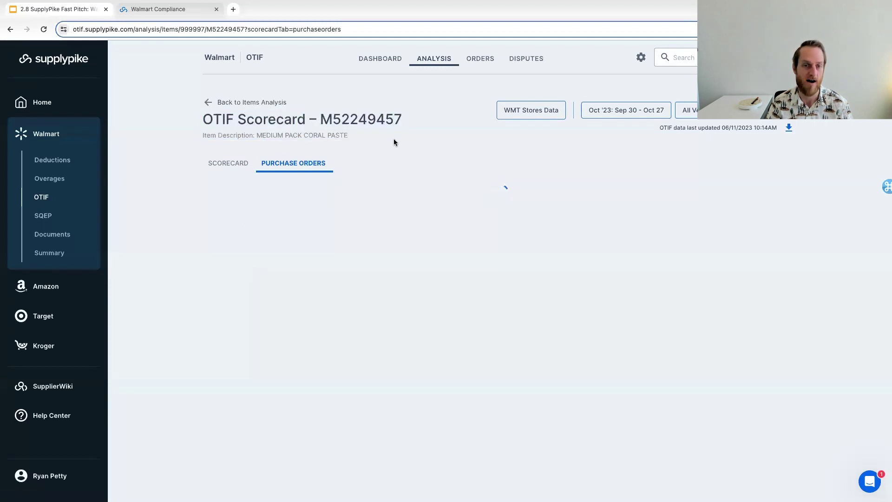
pyautogui.click(245, 168)
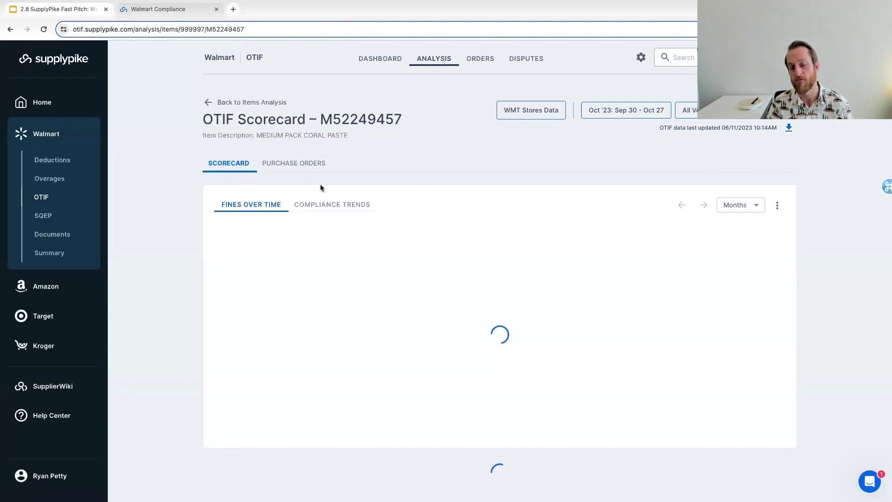
pyautogui.click(314, 208)
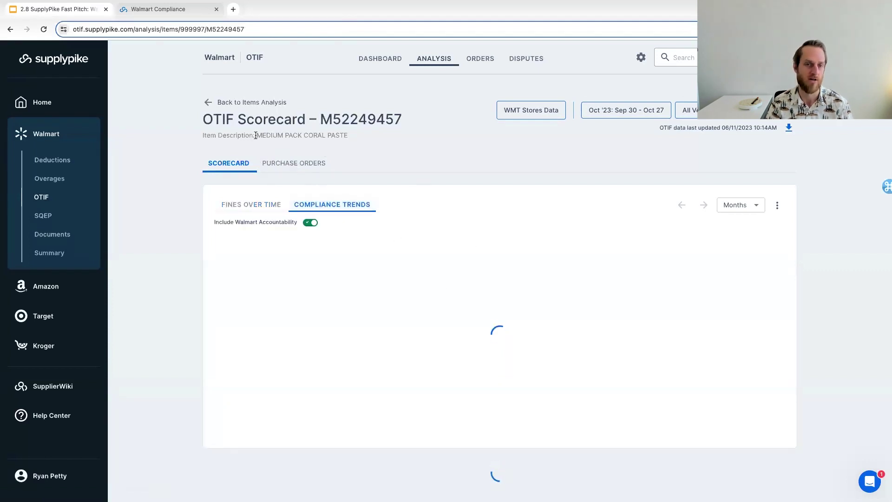
pyautogui.click(208, 102)
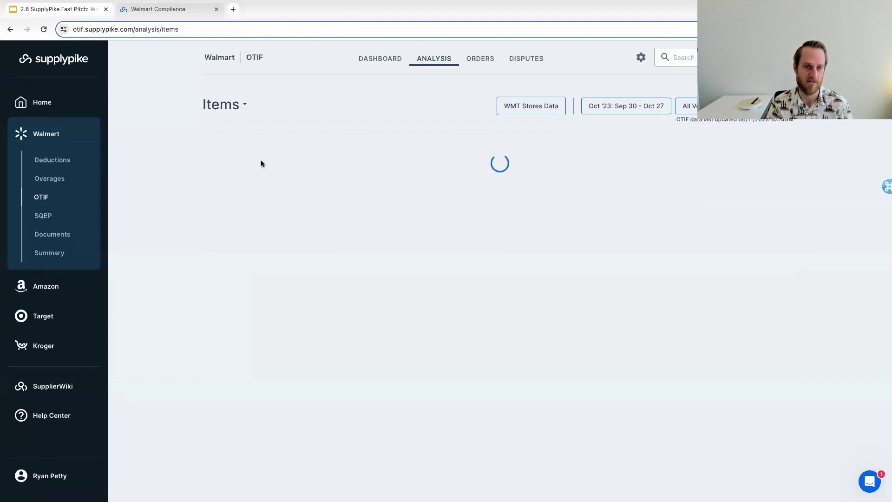
pyautogui.click(228, 106)
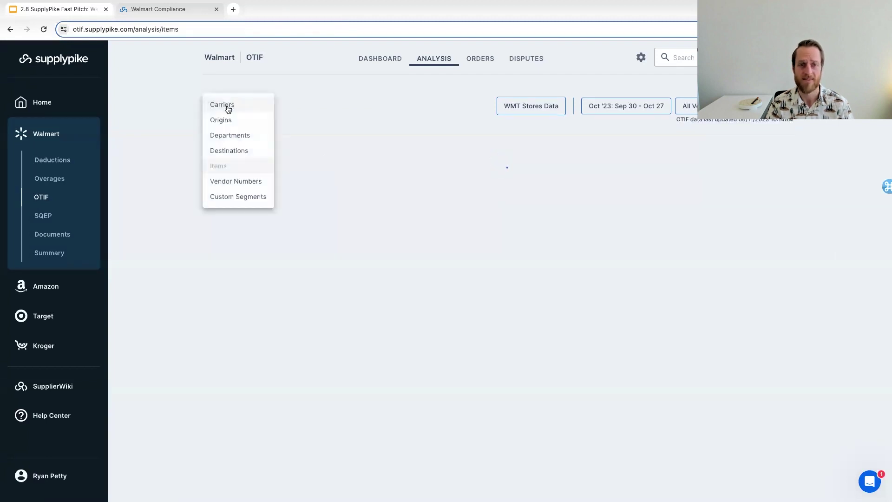
pyautogui.click(419, 63)
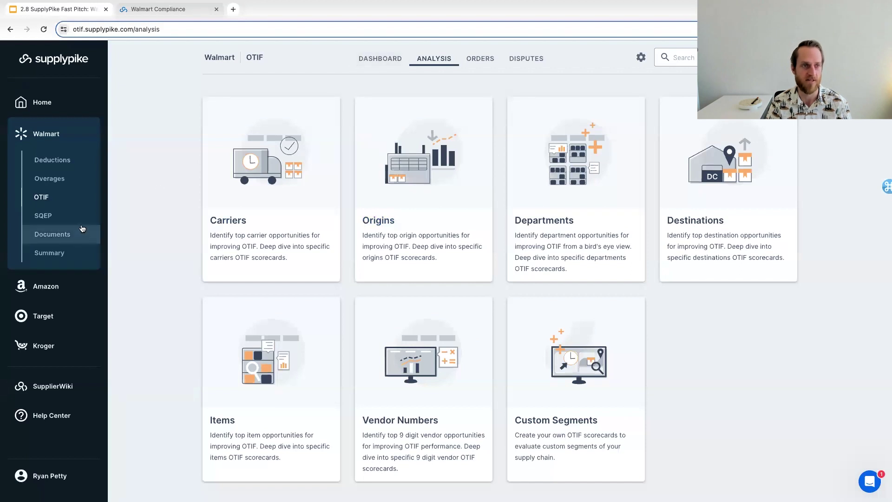
# Open the Walmart SQEP Dashboard and look over the date-range choices without changing them
pyautogui.click(73, 216)
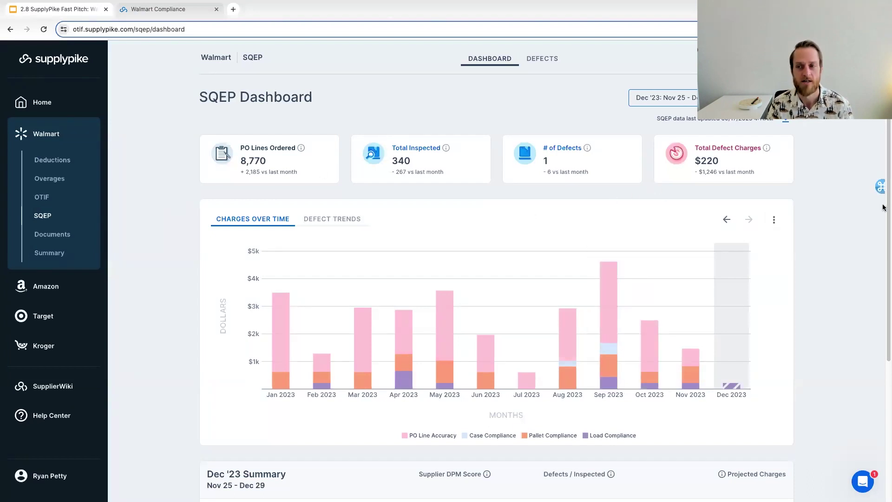
pyautogui.scroll(-1, 885, 213)
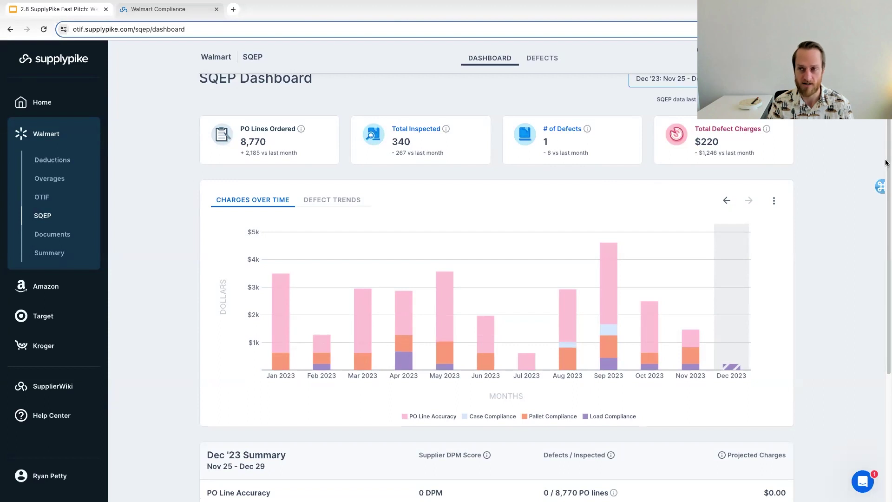
pyautogui.moveTo(886, 163); pyautogui.dragTo(885, 152)
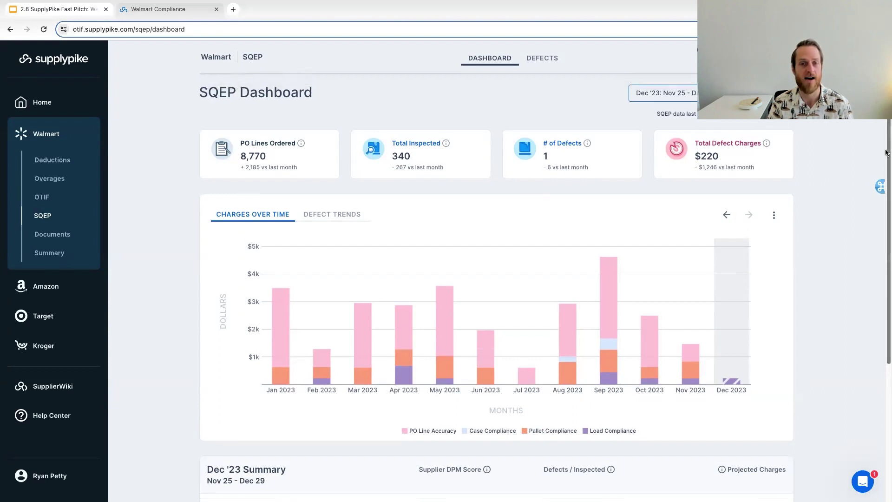
pyautogui.click(677, 93)
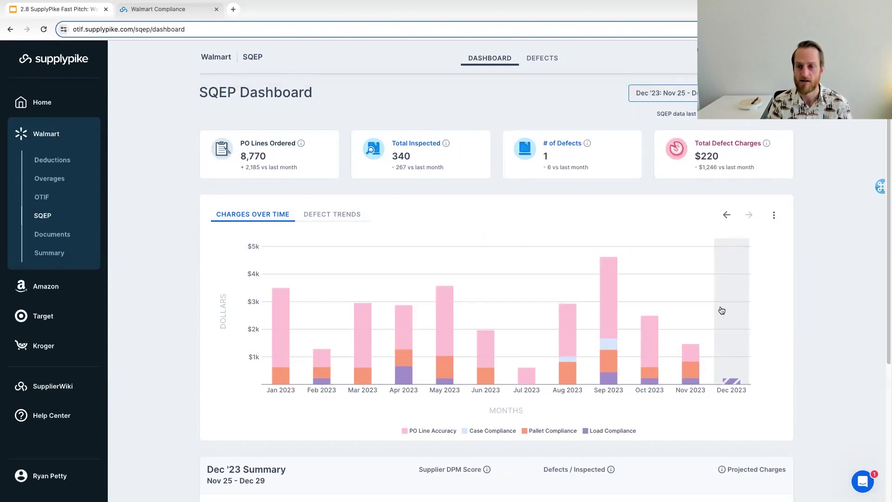
pyautogui.moveTo(735, 343)
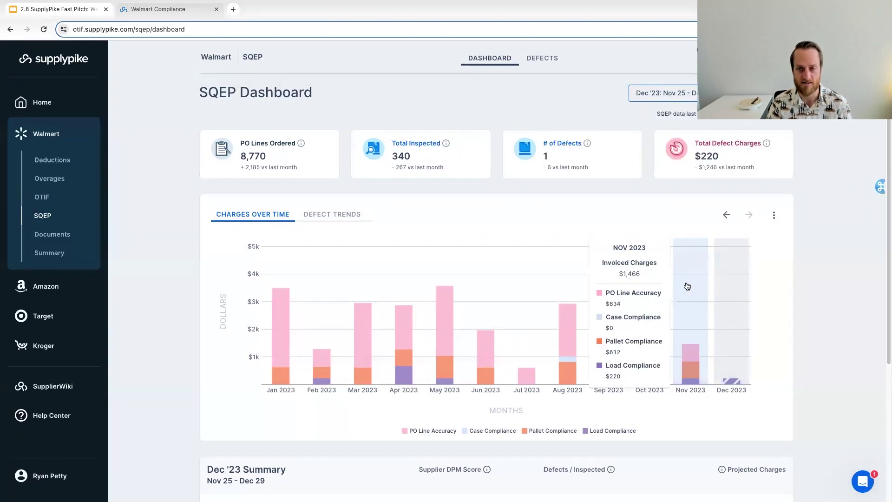
pyautogui.moveTo(622, 275)
pyautogui.moveTo(642, 292)
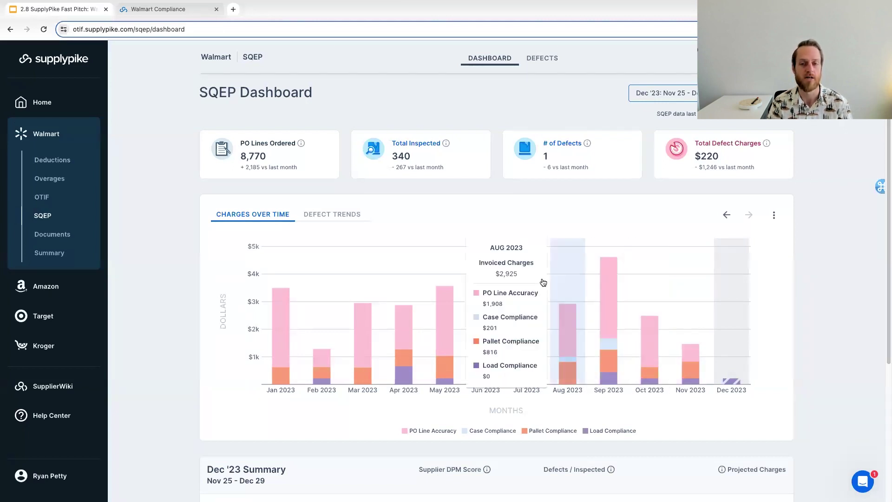
# Show the monthly defect trends chart and switch the summary to November 2023
pyautogui.click(311, 212)
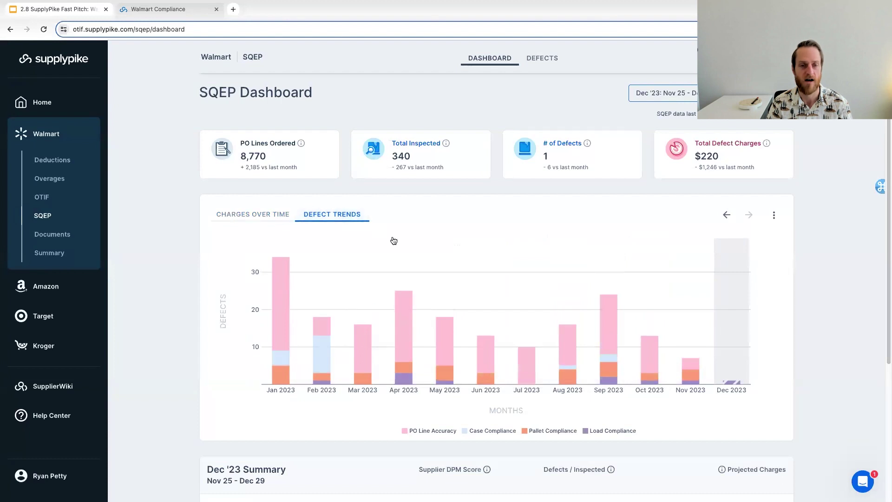
pyautogui.moveTo(284, 307)
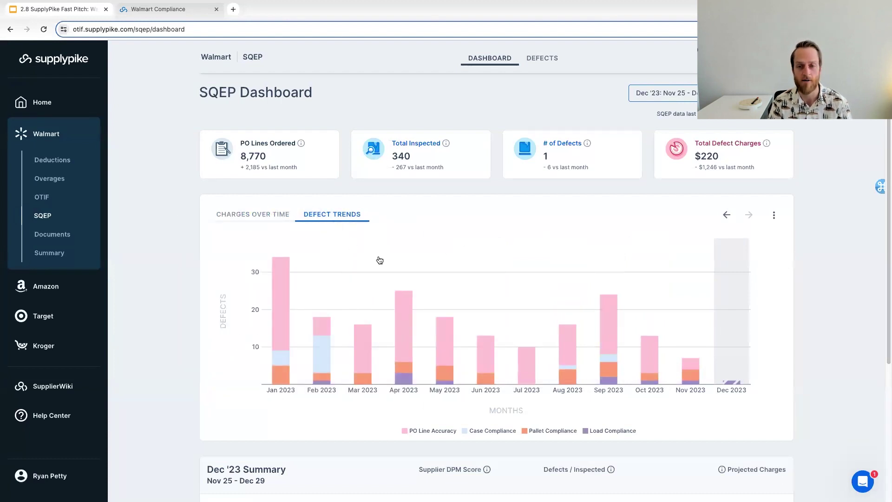
pyautogui.moveTo(677, 326)
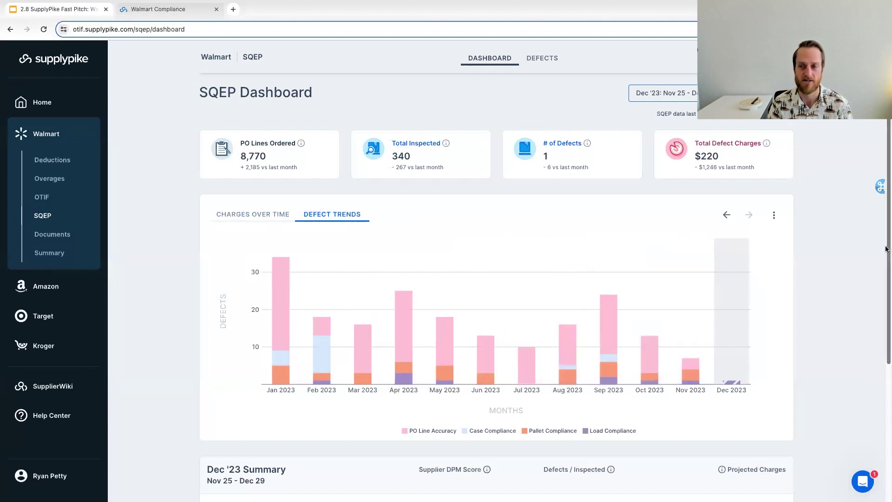
pyautogui.scroll(-3, 887, 250)
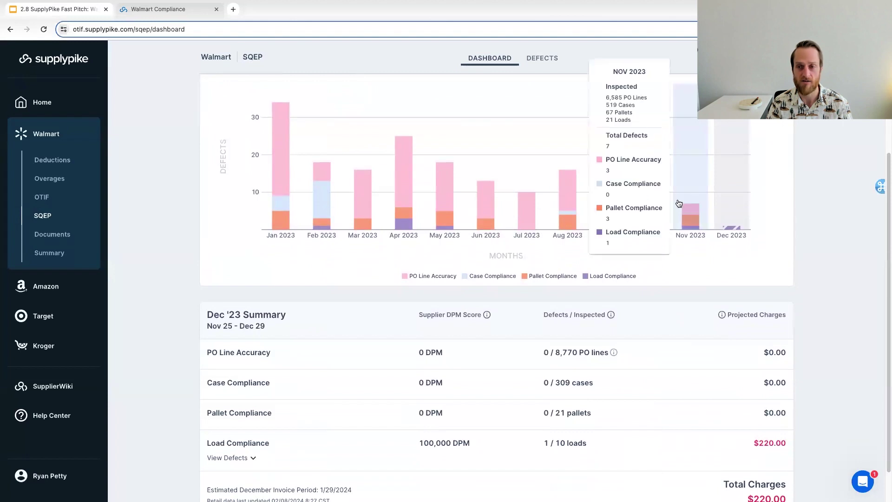
pyautogui.click(677, 199)
pyautogui.scroll(3, 883, 167)
pyautogui.scroll(-1, 886, 250)
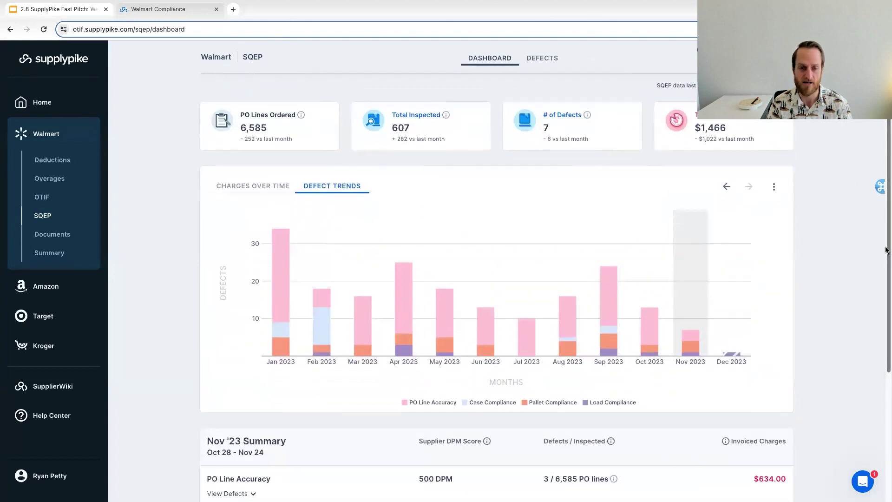
pyautogui.moveTo(886, 250); pyautogui.dragTo(886, 282)
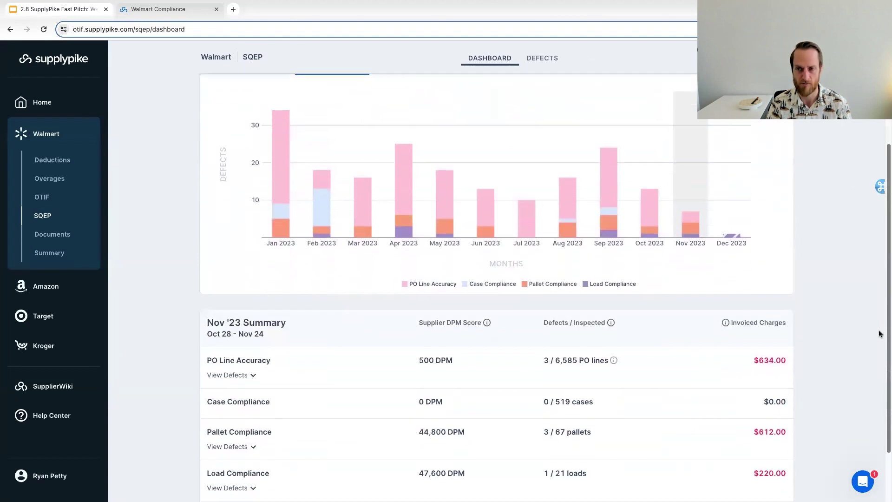
# Expand the PO Line Accuracy, Pallet Compliance and Load Compliance defect breakdowns
pyautogui.click(219, 370)
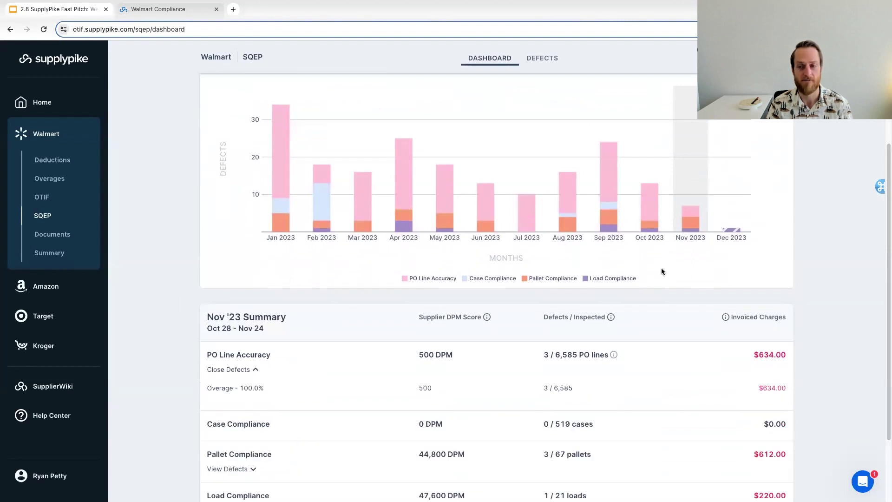
pyautogui.scroll(-1, 886, 244)
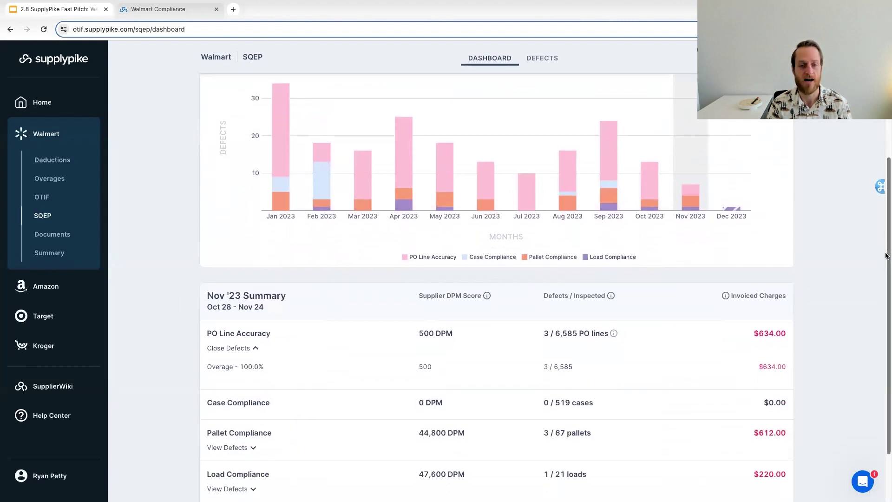
pyautogui.click(228, 448)
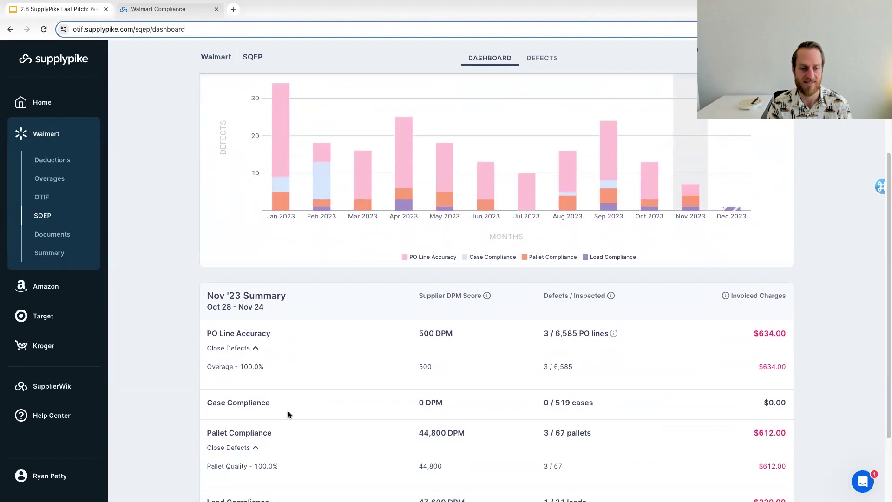
pyautogui.scroll(-4, 853, 318)
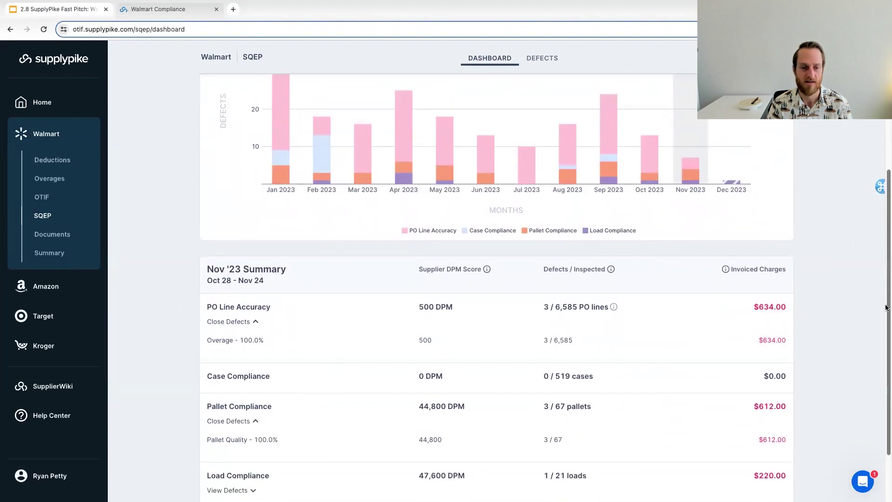
pyautogui.click(222, 418)
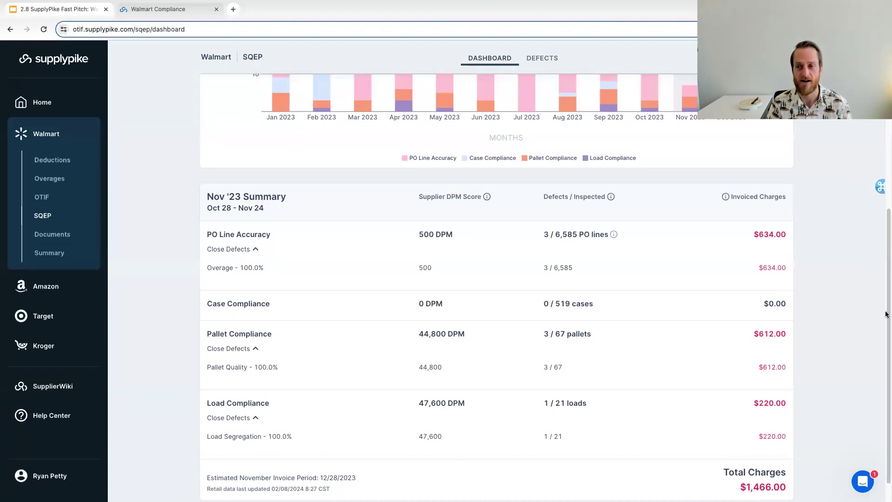
pyautogui.scroll(6, 886, 314)
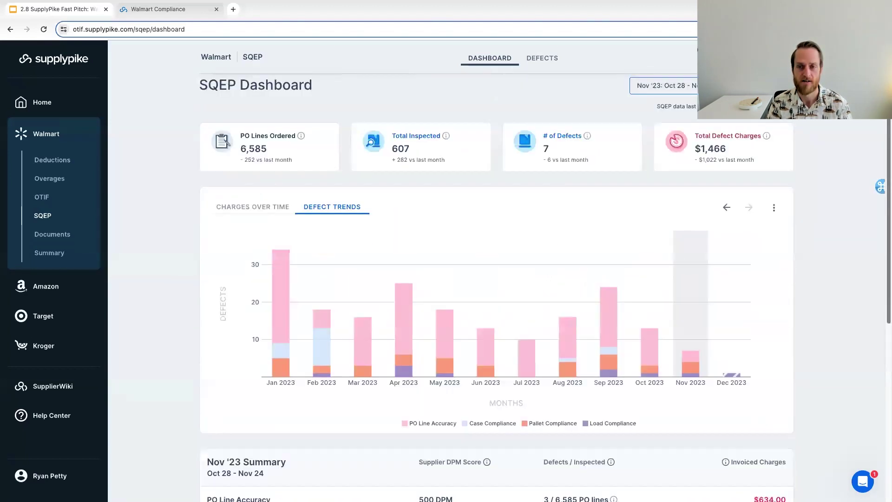
# Open the SQEP Defects list, view all its columns, and open the first purchase order's details
pyautogui.click(534, 63)
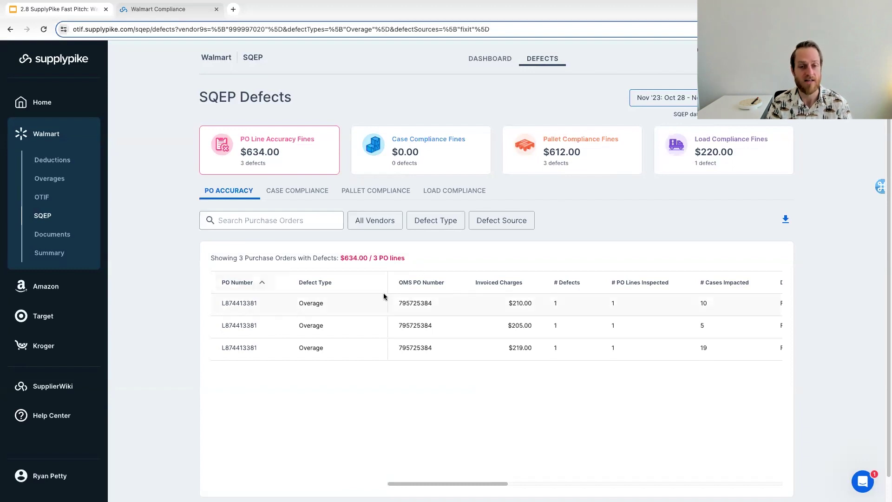
pyautogui.moveTo(472, 484); pyautogui.dragTo(594, 481)
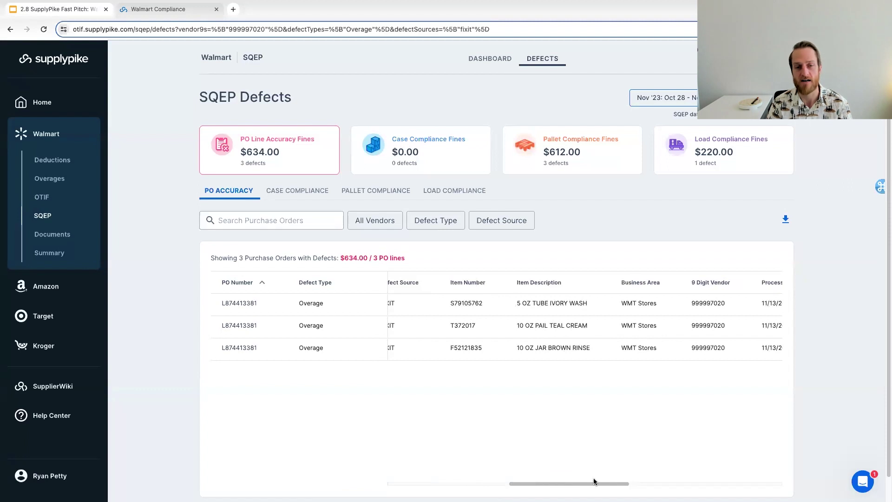
pyautogui.moveTo(594, 481); pyautogui.dragTo(447, 444)
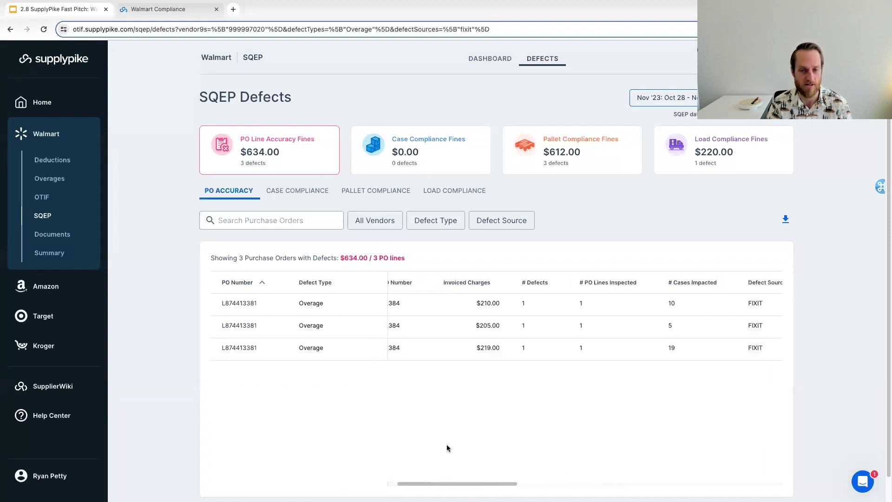
pyautogui.click(245, 303)
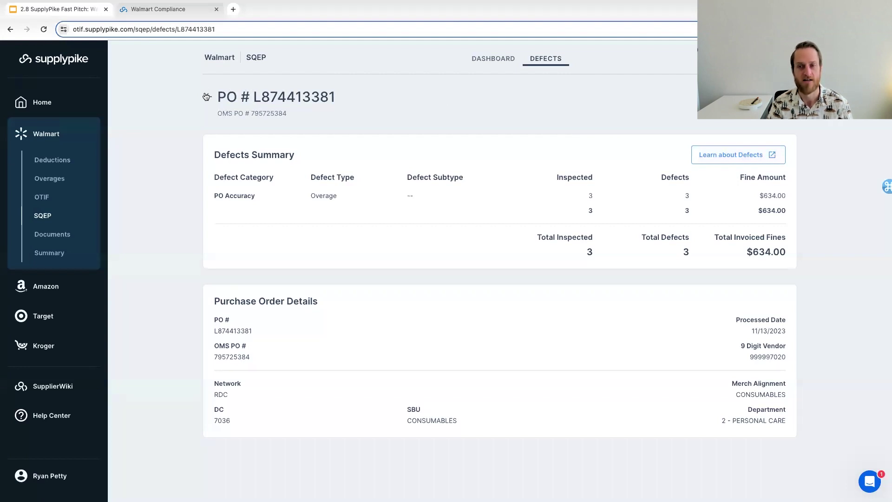
# Go back from the purchase order details to the SQEP Defects list
pyautogui.click(207, 97)
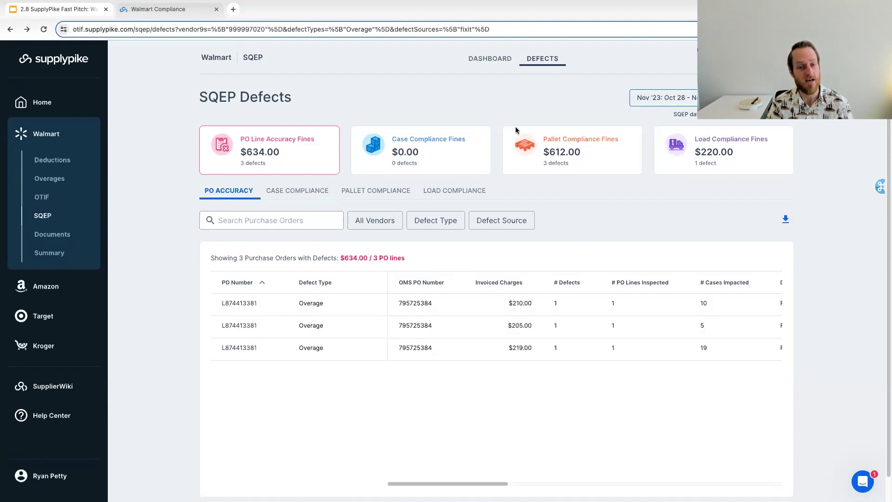
# Show the Pallet Compliance defects: three Poor Quality pallet POs at $204.00 each, $612.00 total
pyautogui.click(355, 194)
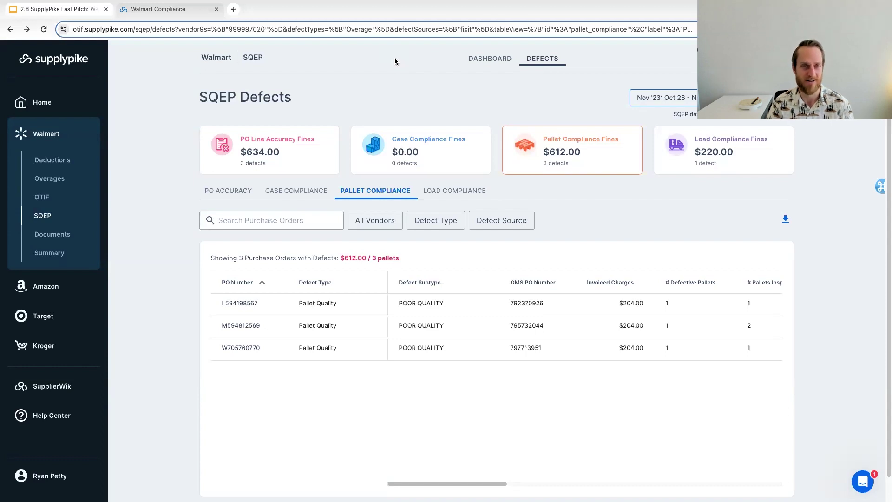
# Bring the Google Slides compliance deck back into view on slide 7
pyautogui.click(64, 11)
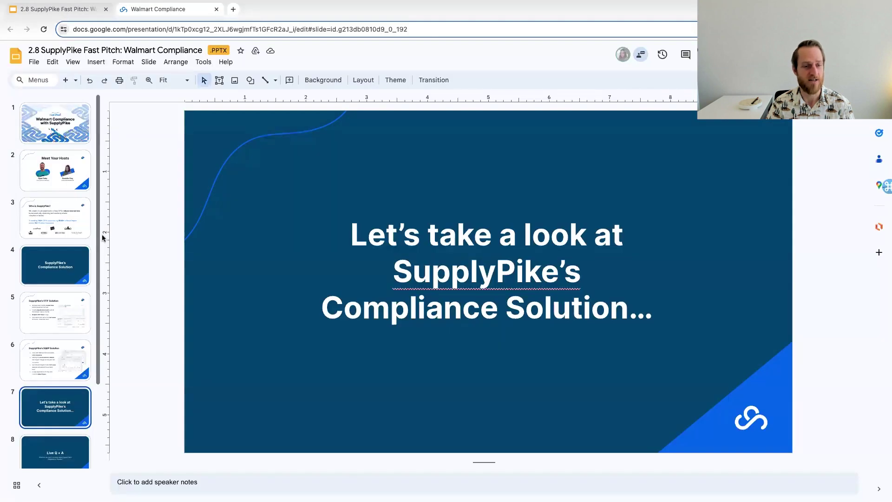